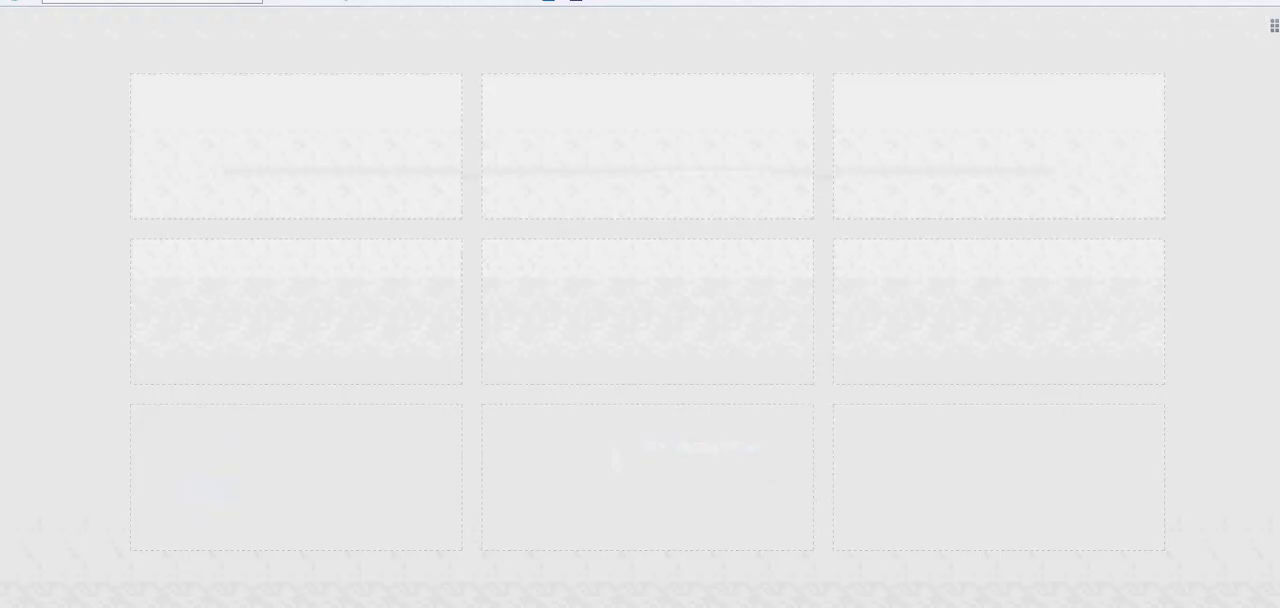
Load the article on shortening a Facebook fan page address and read the training offer in its popup.
key(Return)
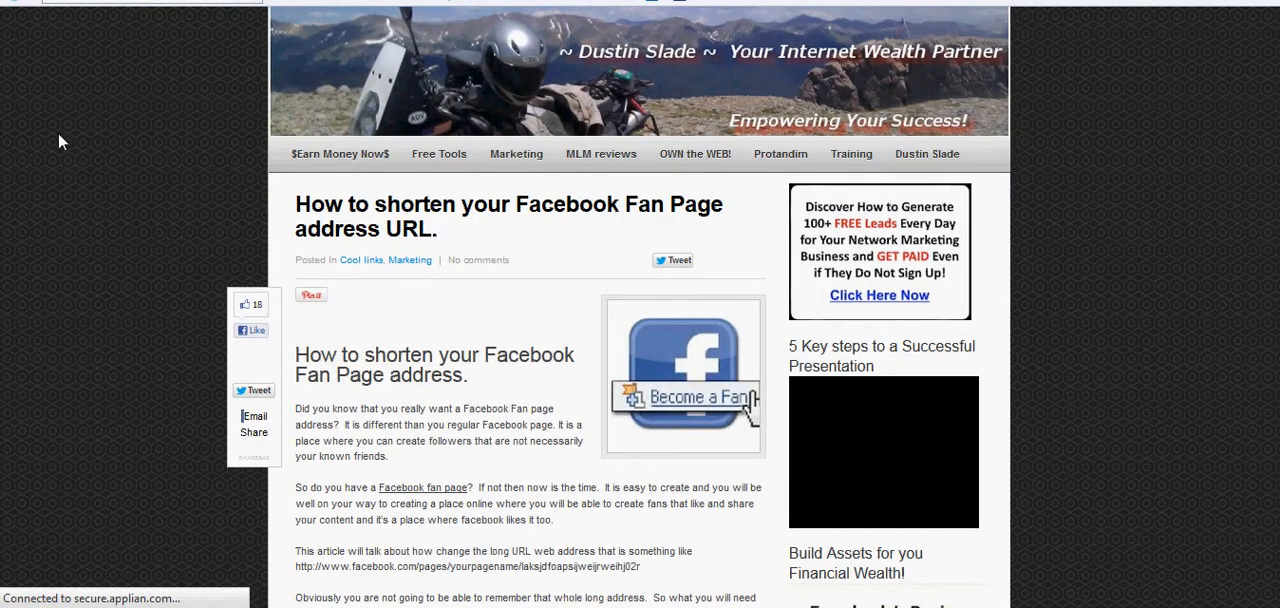
scroll(58, 142, down, 1)
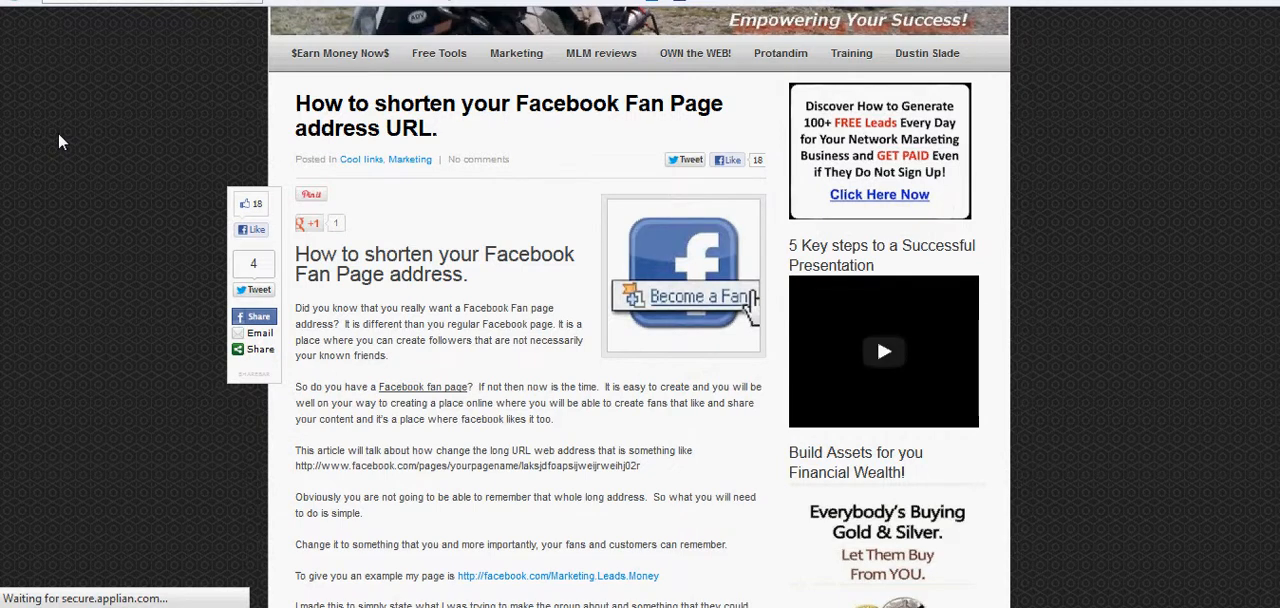
scroll(60, 138, down, 1)
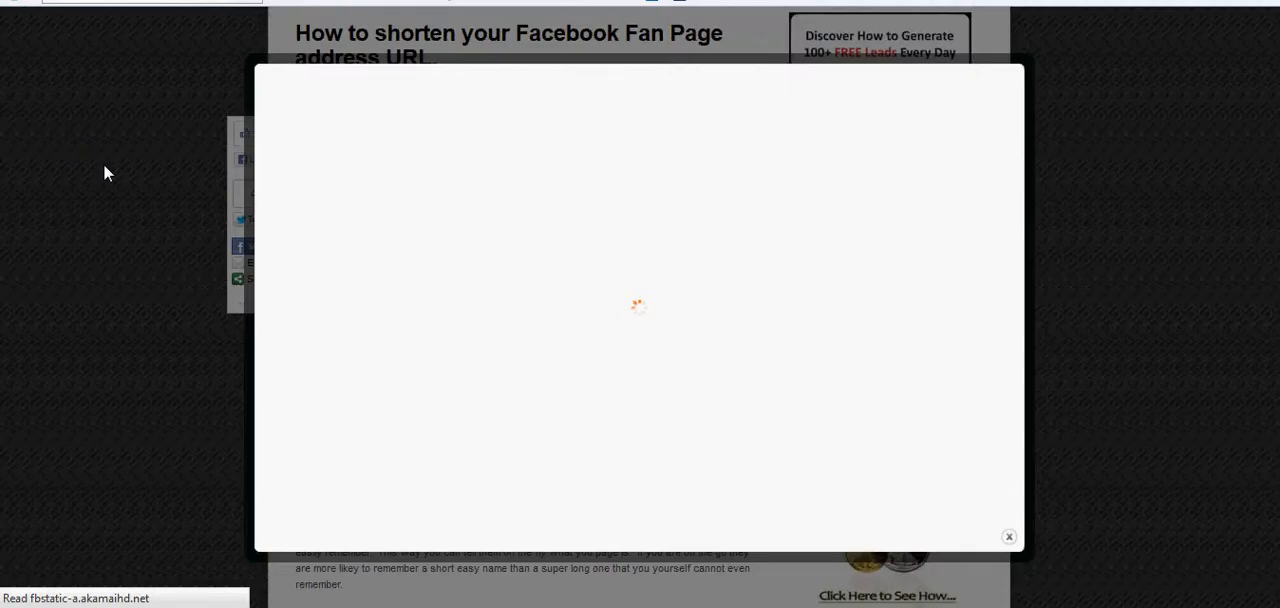
scroll(110, 175, down, 1)
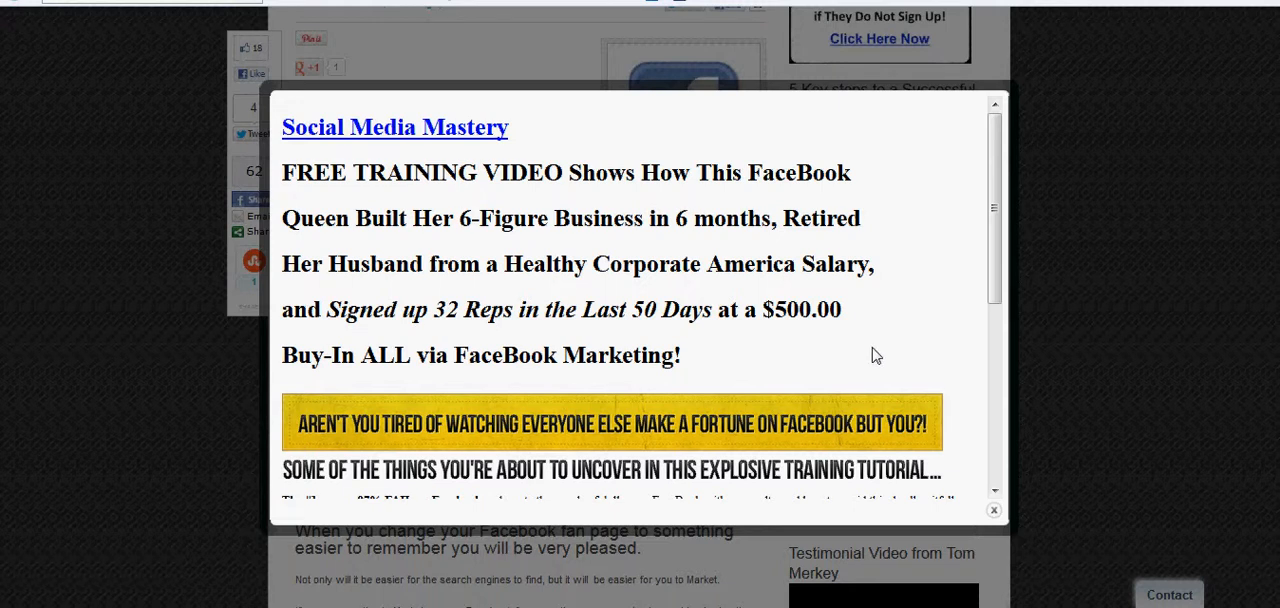
scroll(912, 345, down, 3)
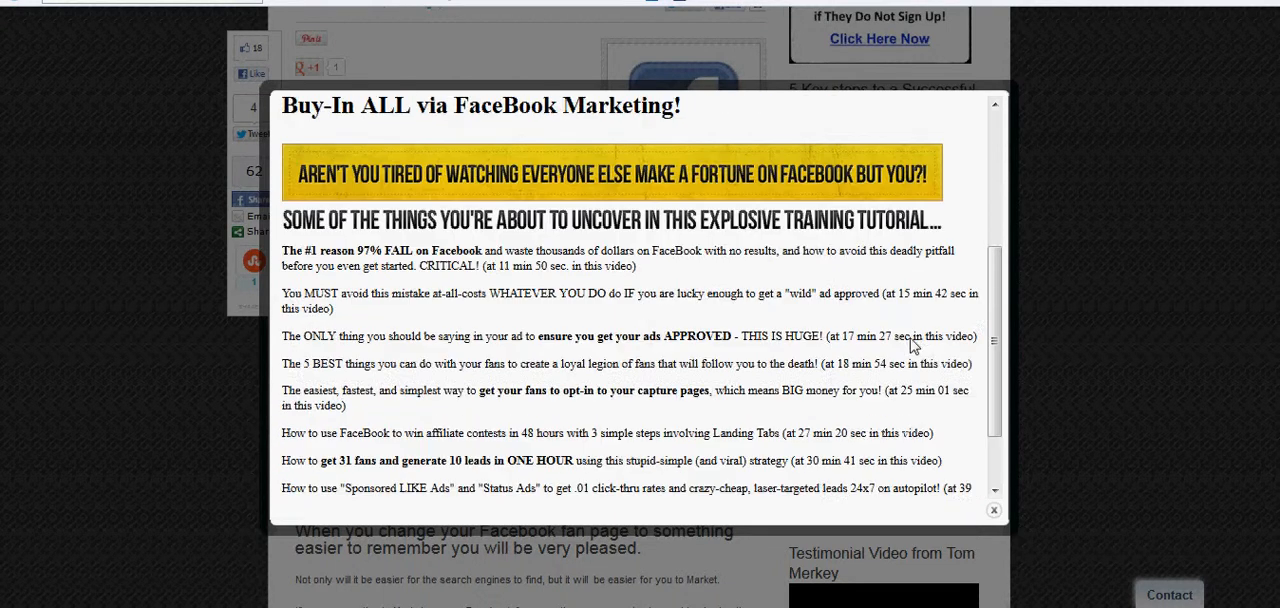
scroll(912, 345, down, 1)
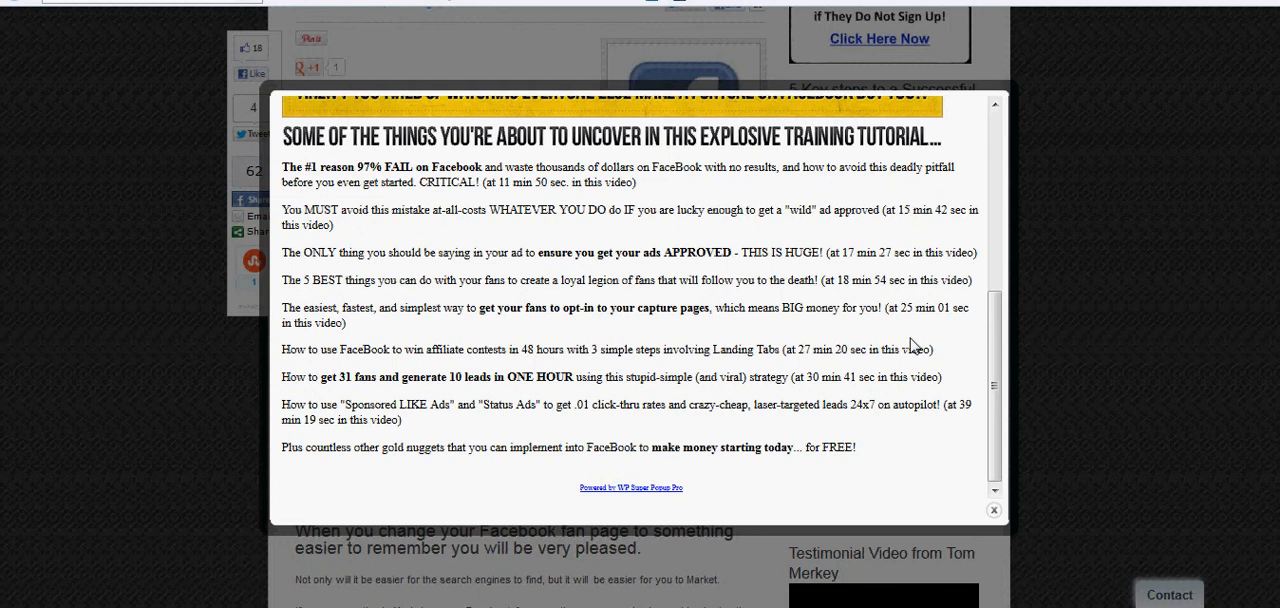
scroll(912, 345, up, 4)
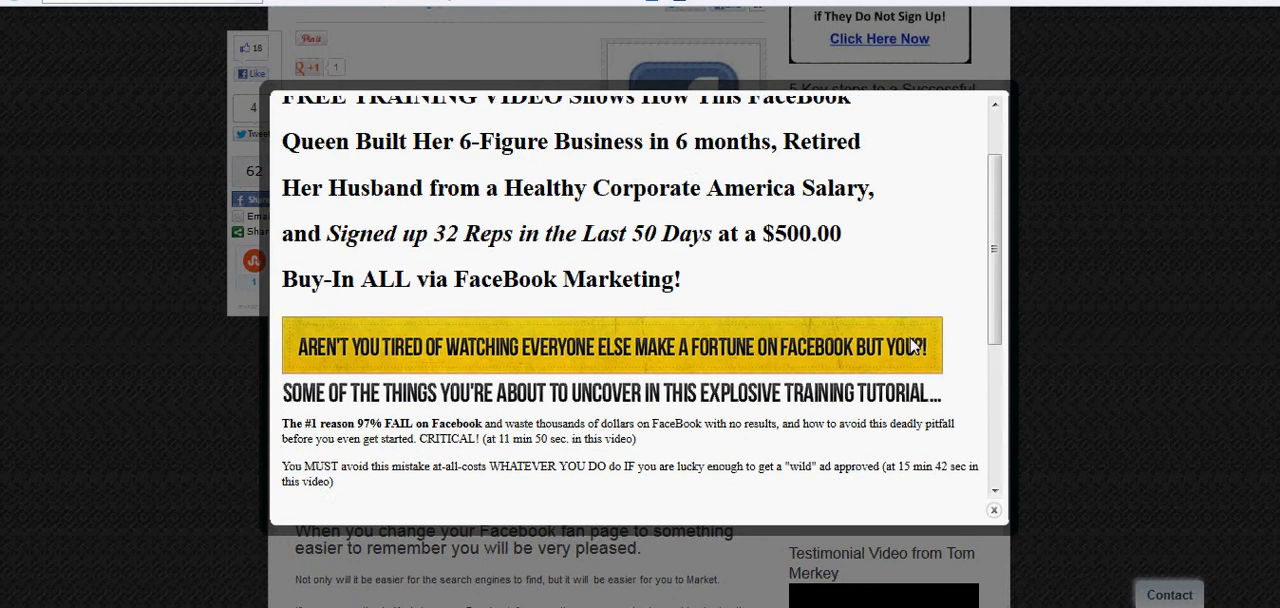
scroll(912, 345, up, 1)
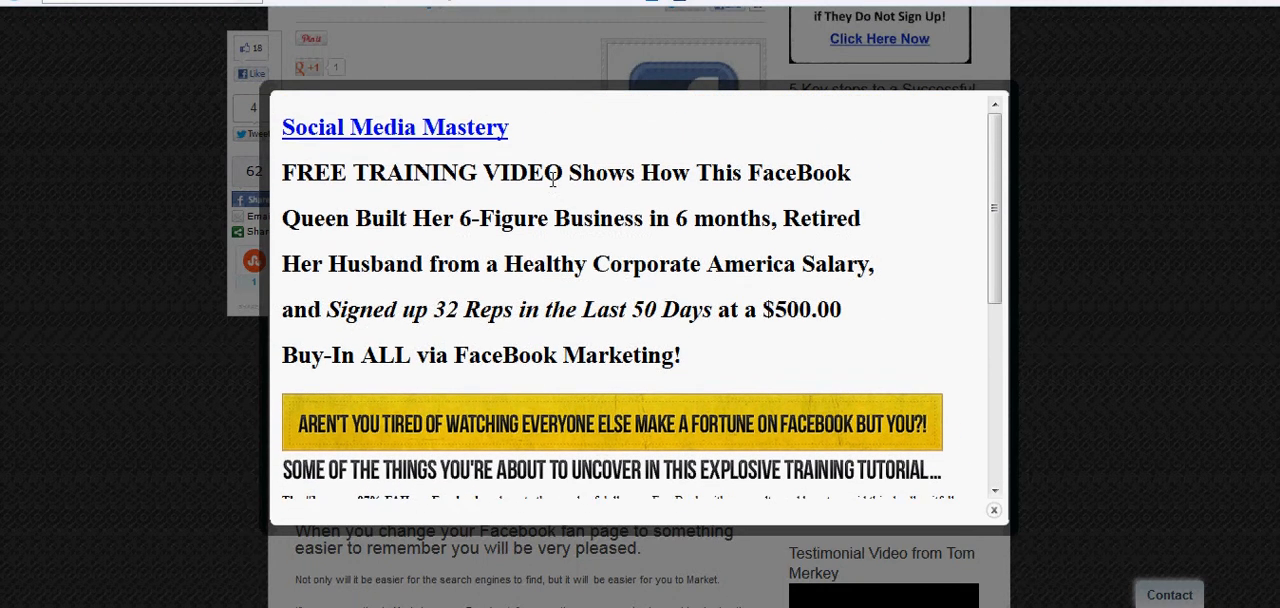
Follow the popup's Social Media Mastery link, view the sign-up form, and close the popup to skim the article.
click(434, 130)
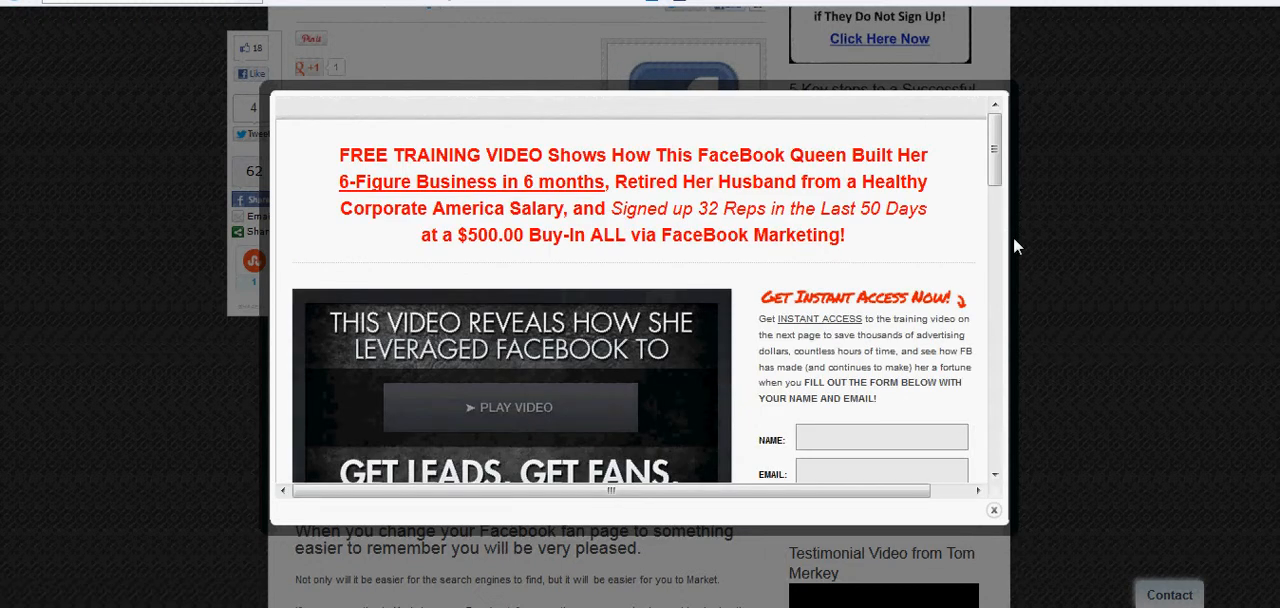
scroll(997, 160, down, 3)
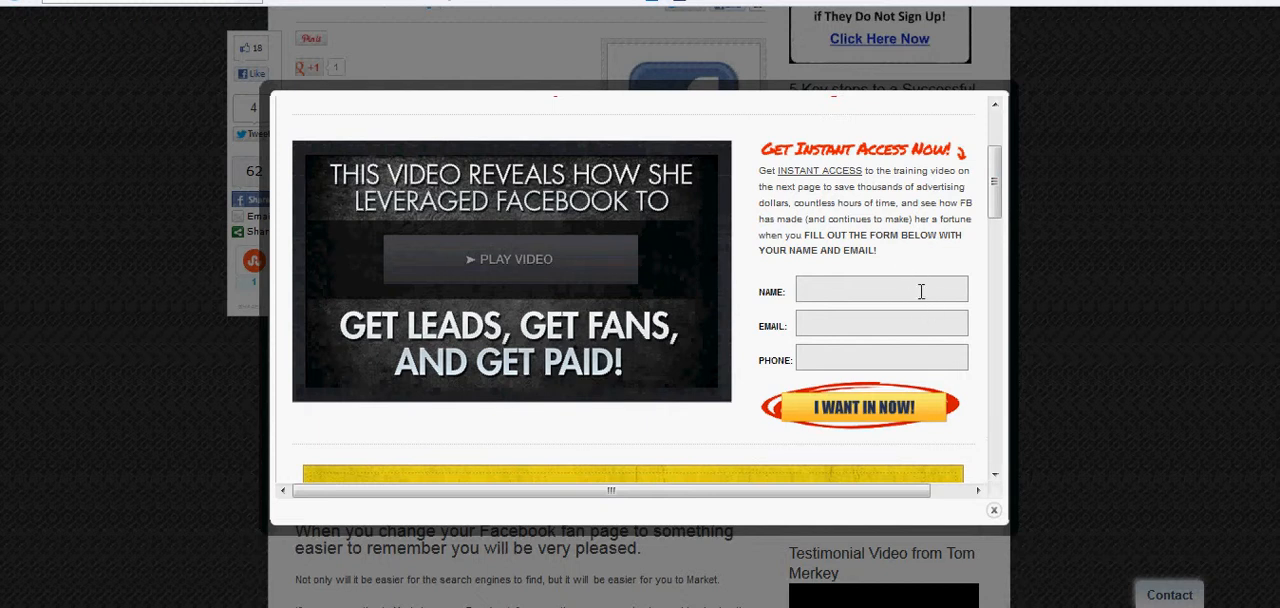
click(995, 512)
scroll(786, 443, down, 4)
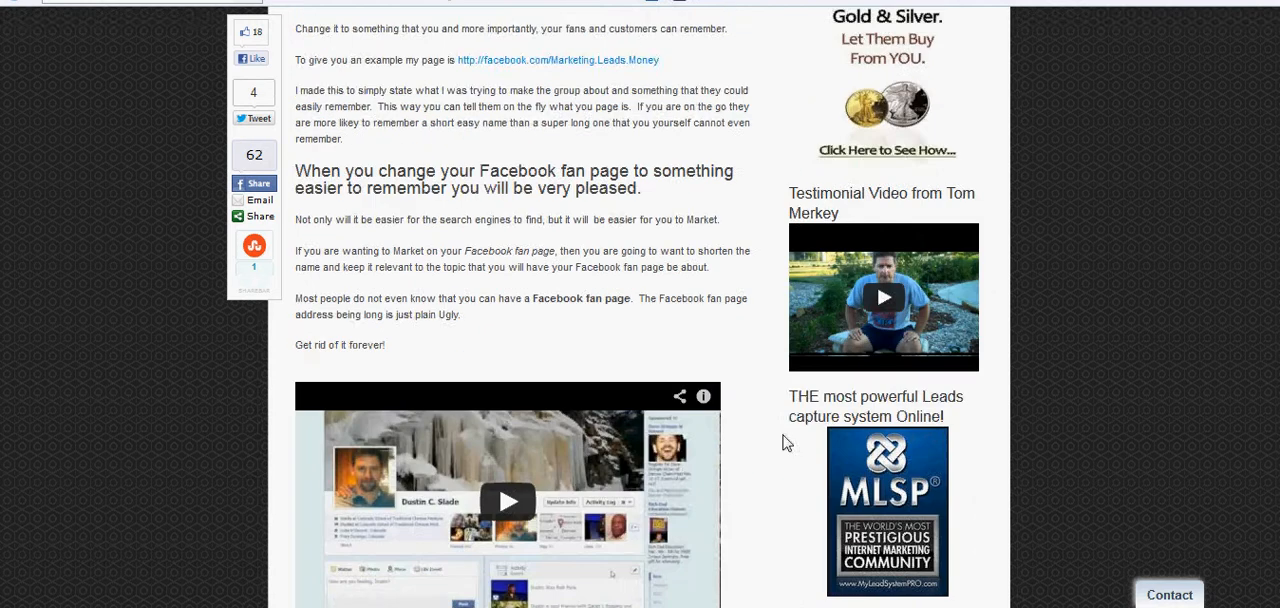
scroll(786, 443, down, 1)
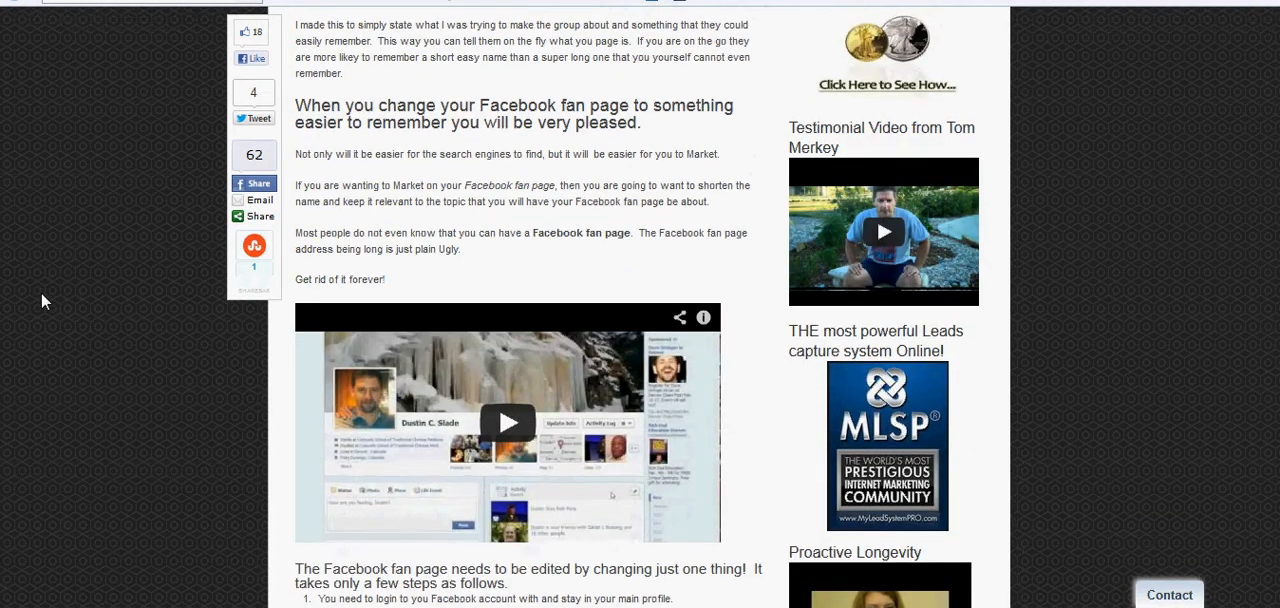
scroll(41, 292, up, 7)
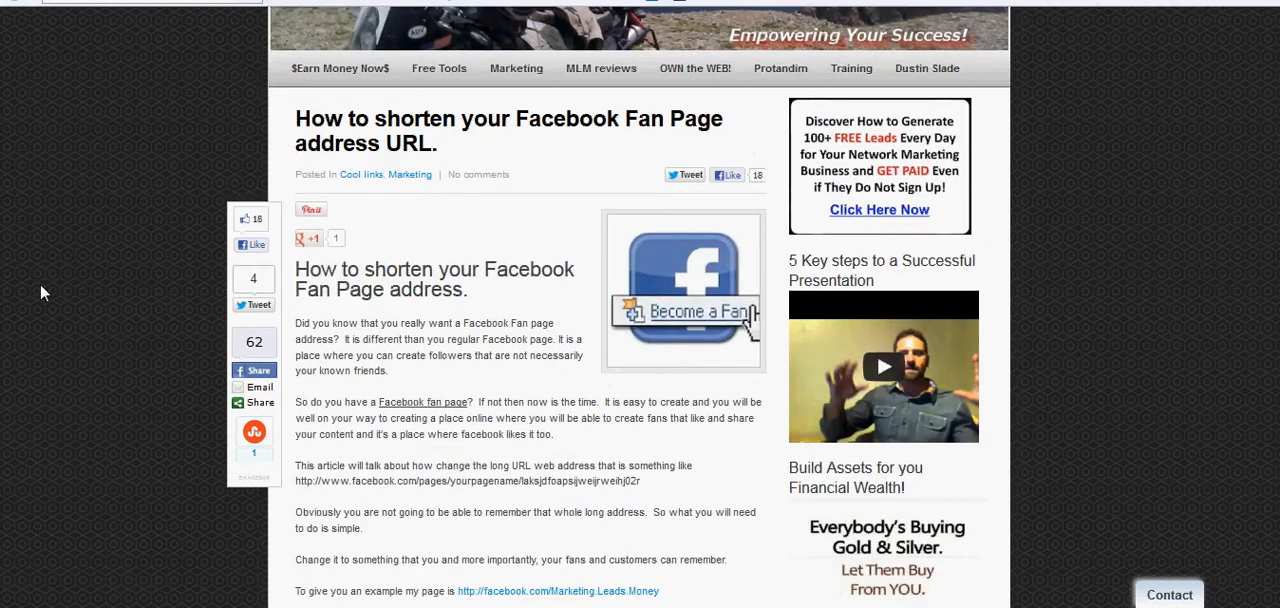
scroll(40, 292, up, 1)
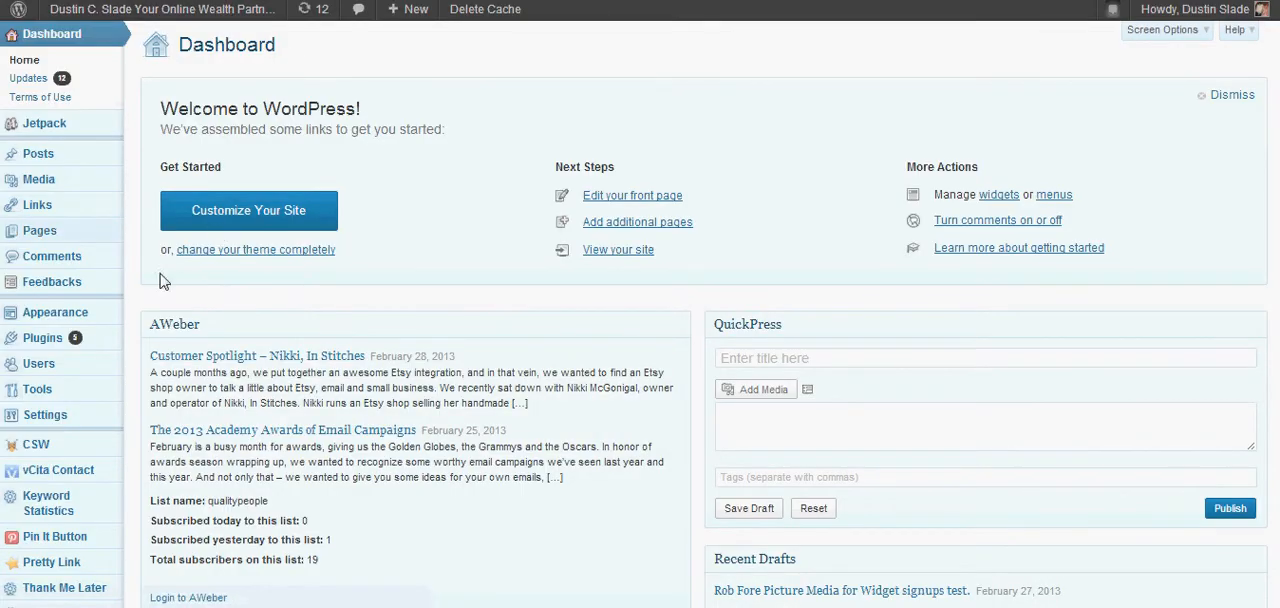
Open the Popup management settings of the Super Popup plugin from the WordPress dashboard.
scroll(68, 465, down, 3)
mouse_move(70, 510)
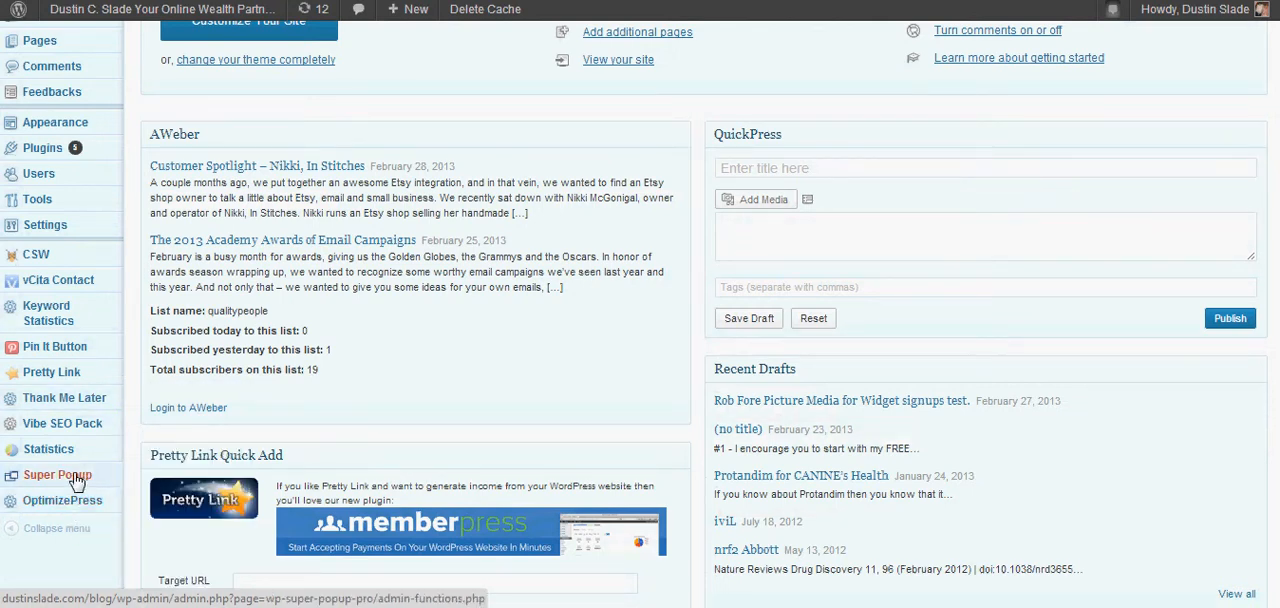
click(76, 483)
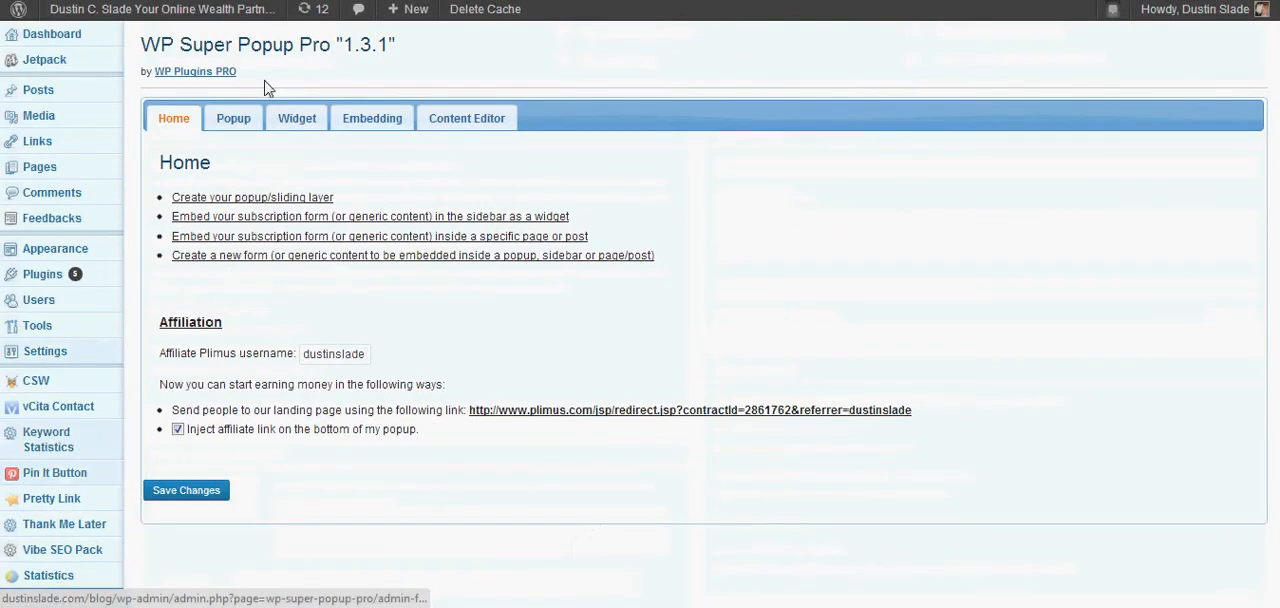
click(236, 121)
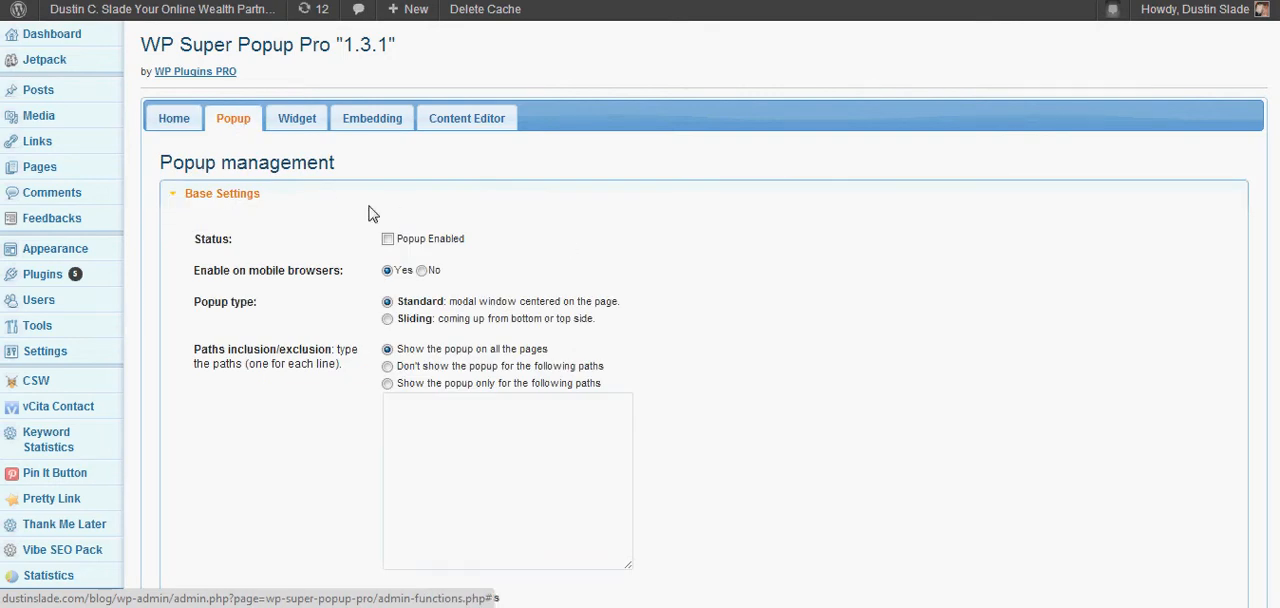
Review the popup's base settings and set its status to Popup Enabled.
scroll(894, 266, down, 4)
scroll(895, 272, up, 2)
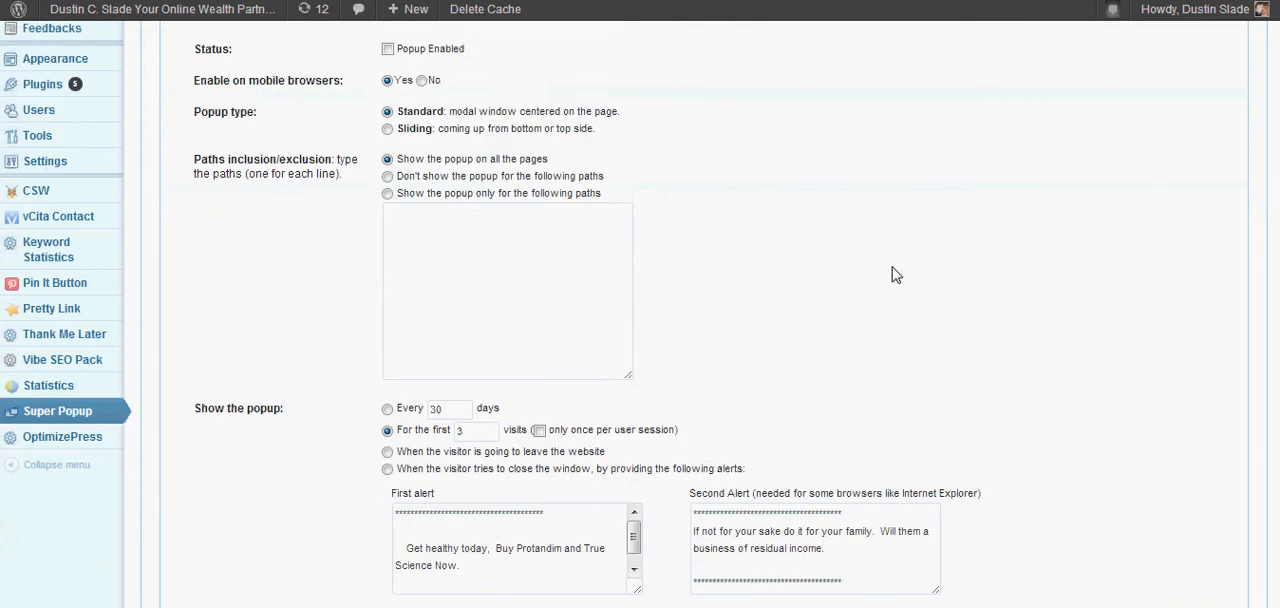
scroll(896, 275, up, 1)
scroll(895, 275, up, 1)
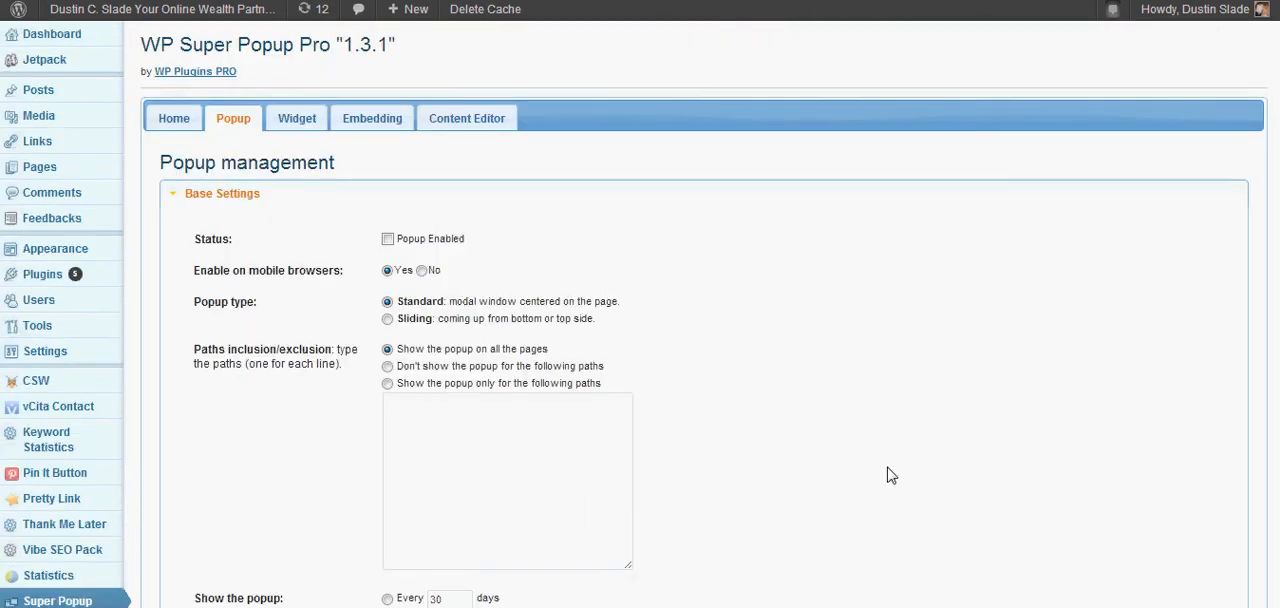
scroll(891, 475, down, 1)
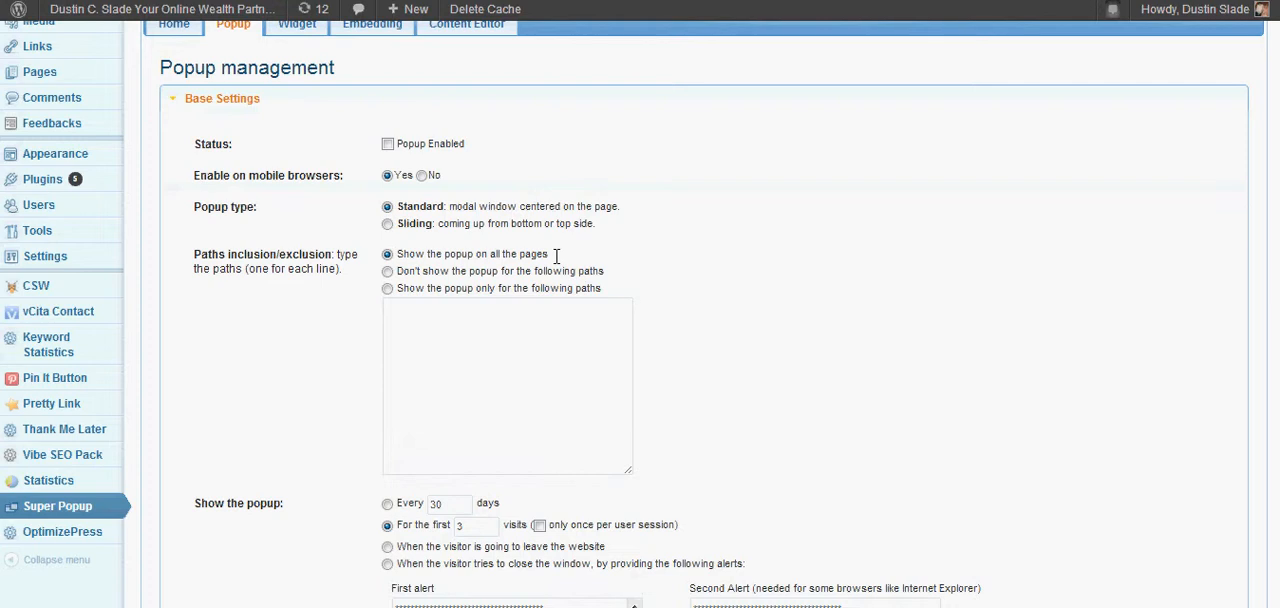
click(389, 145)
Try showing the popup when the visitor is going to leave the website, and return to the first 3 visits.
scroll(700, 255, down, 3)
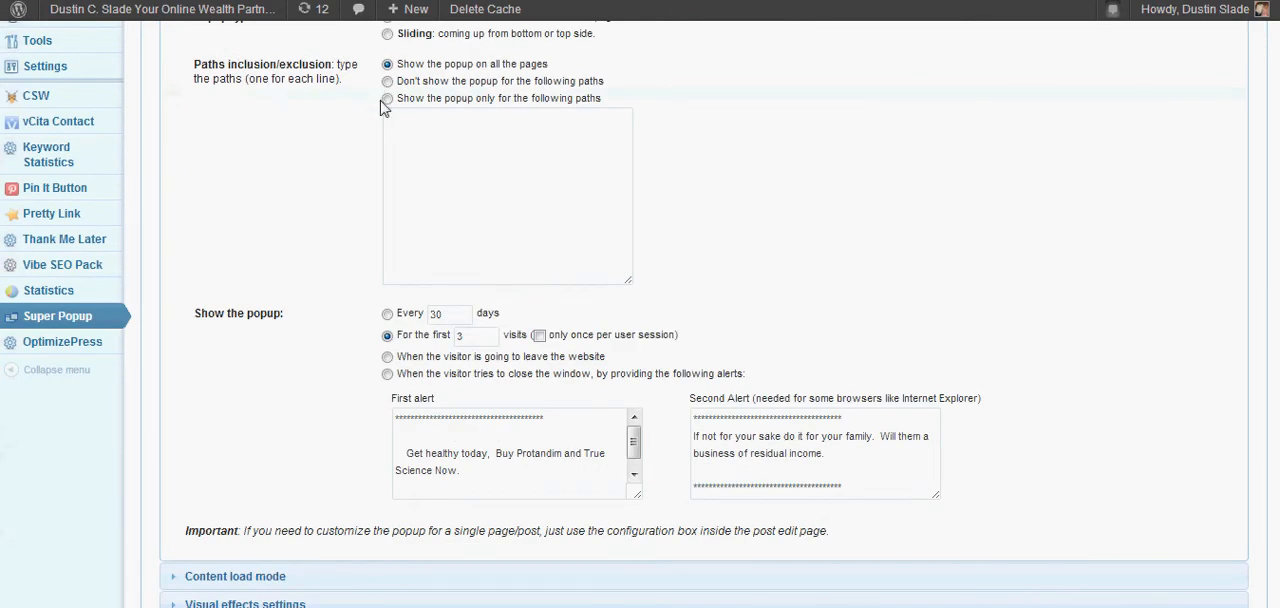
scroll(615, 318, down, 3)
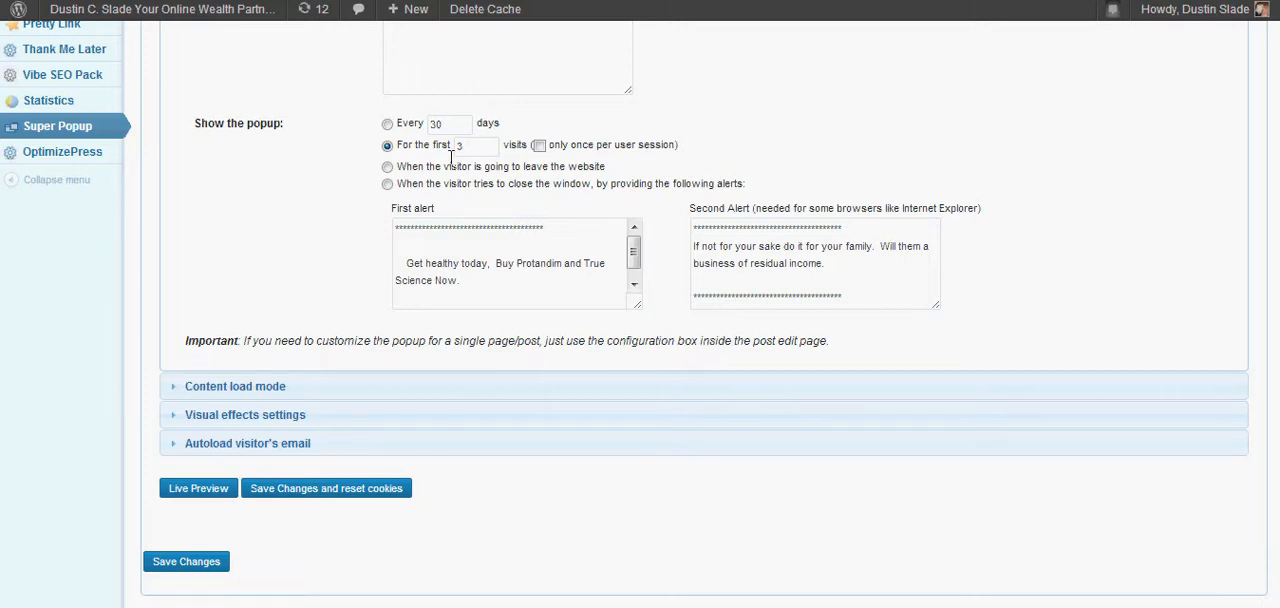
click(388, 167)
click(387, 146)
drag(435, 167, 656, 168)
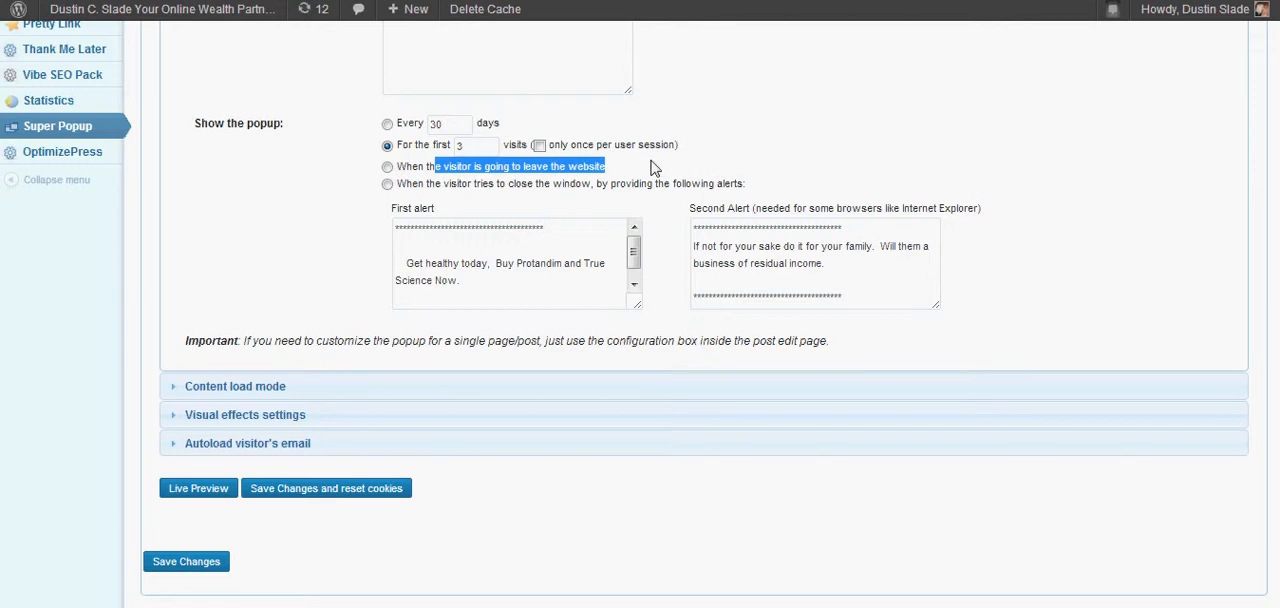
click(310, 296)
Try showing the popup with alerts when the visitor closes the window, and return to the first 3 visits.
click(387, 184)
drag(397, 184, 790, 198)
click(634, 285)
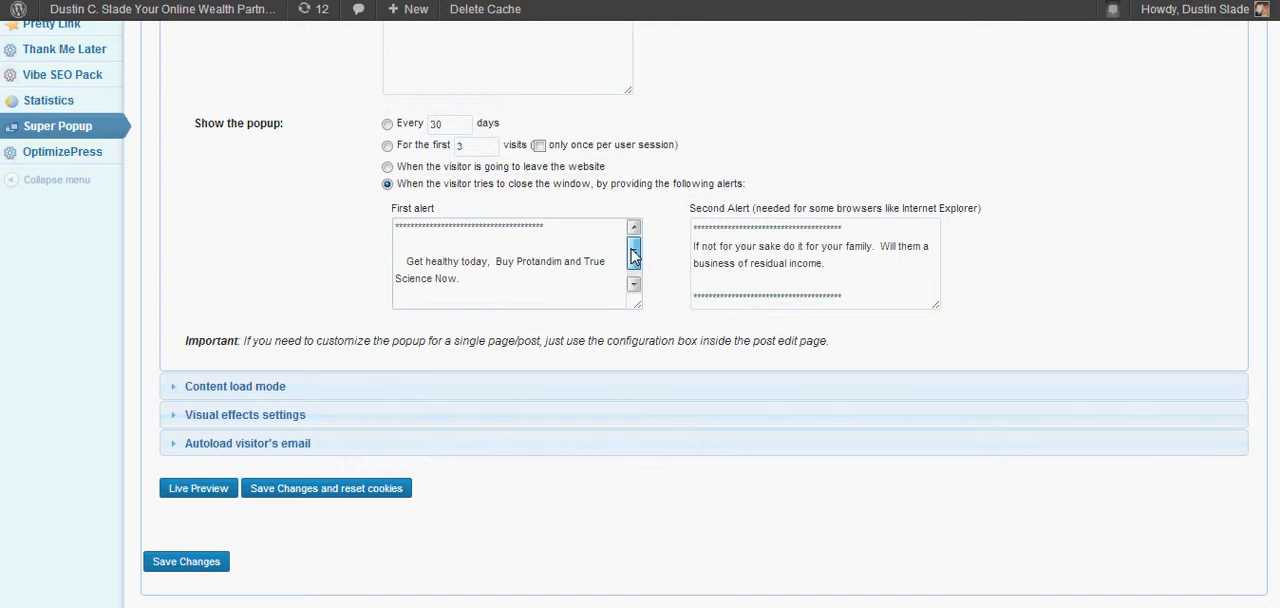
scroll(638, 290, up, 1)
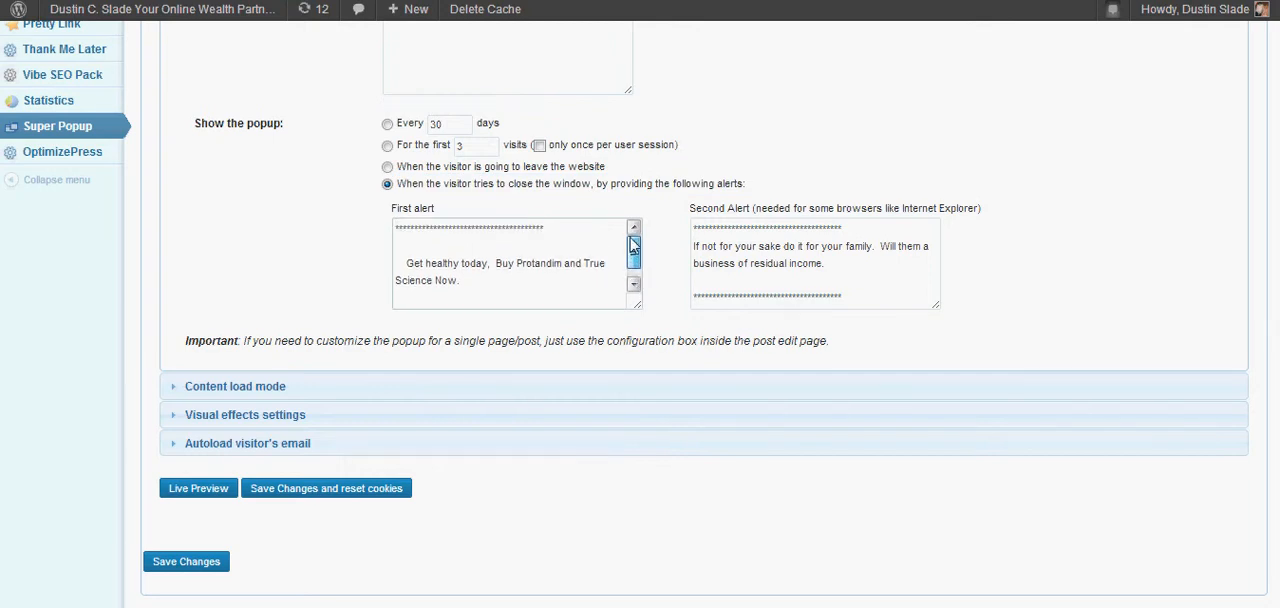
click(882, 247)
scroll(913, 262, down, 1)
scroll(909, 271, up, 3)
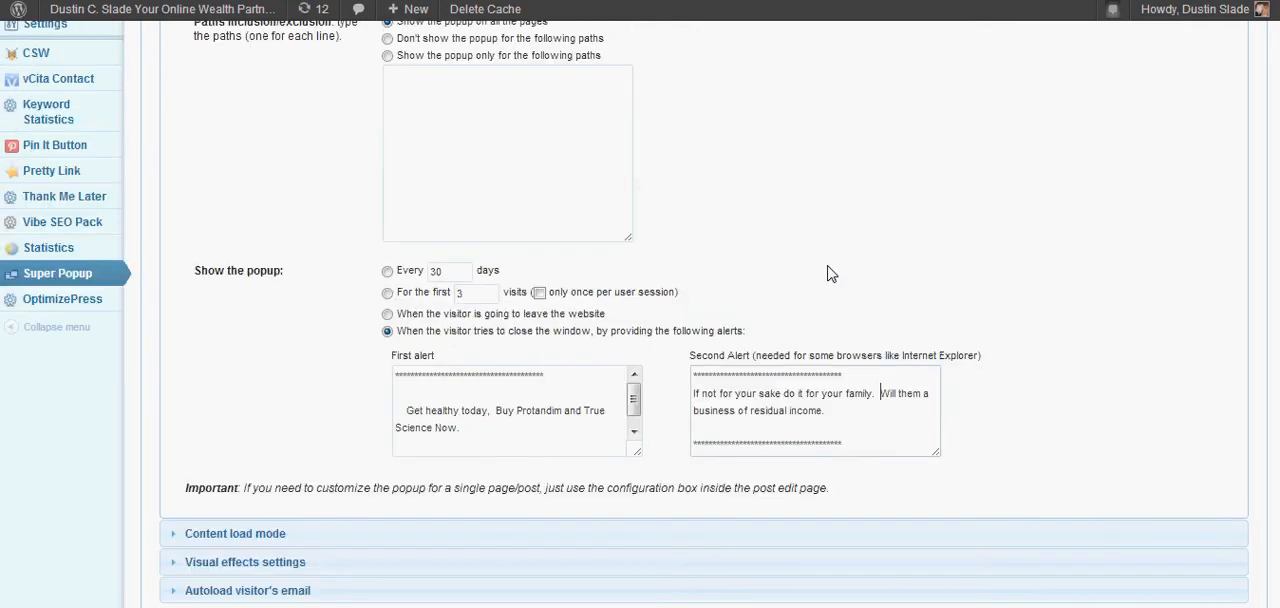
click(386, 294)
Expand the Content load mode settings of the popup.
scroll(295, 305, down, 2)
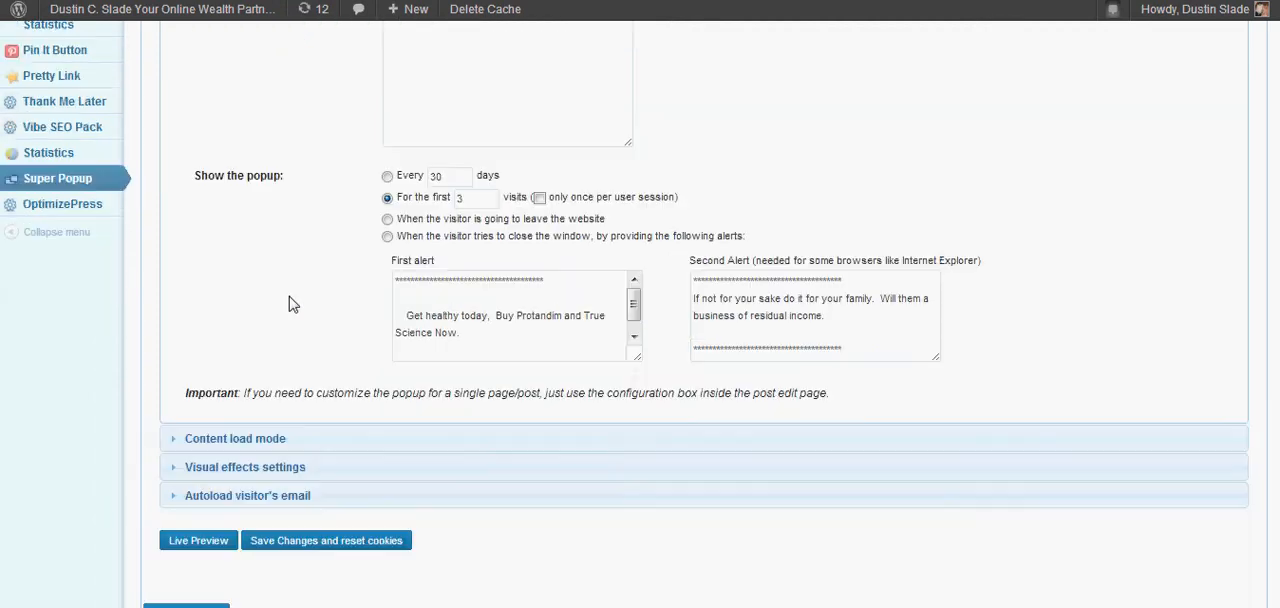
scroll(283, 305, down, 2)
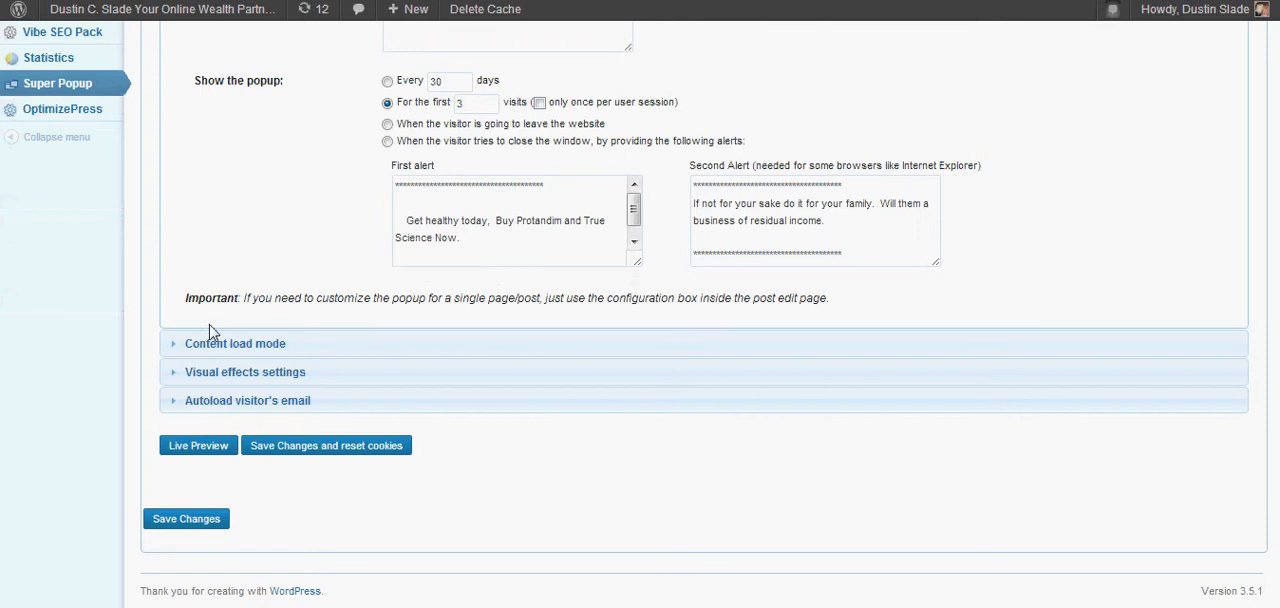
click(176, 343)
scroll(205, 245, up, 4)
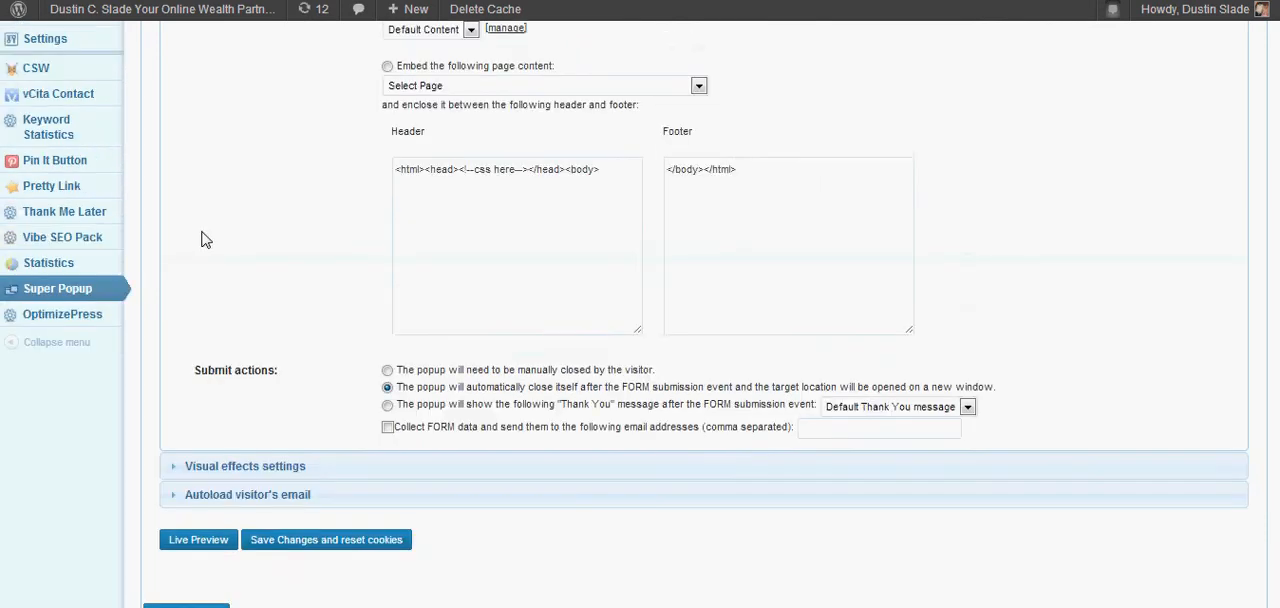
scroll(214, 243, up, 2)
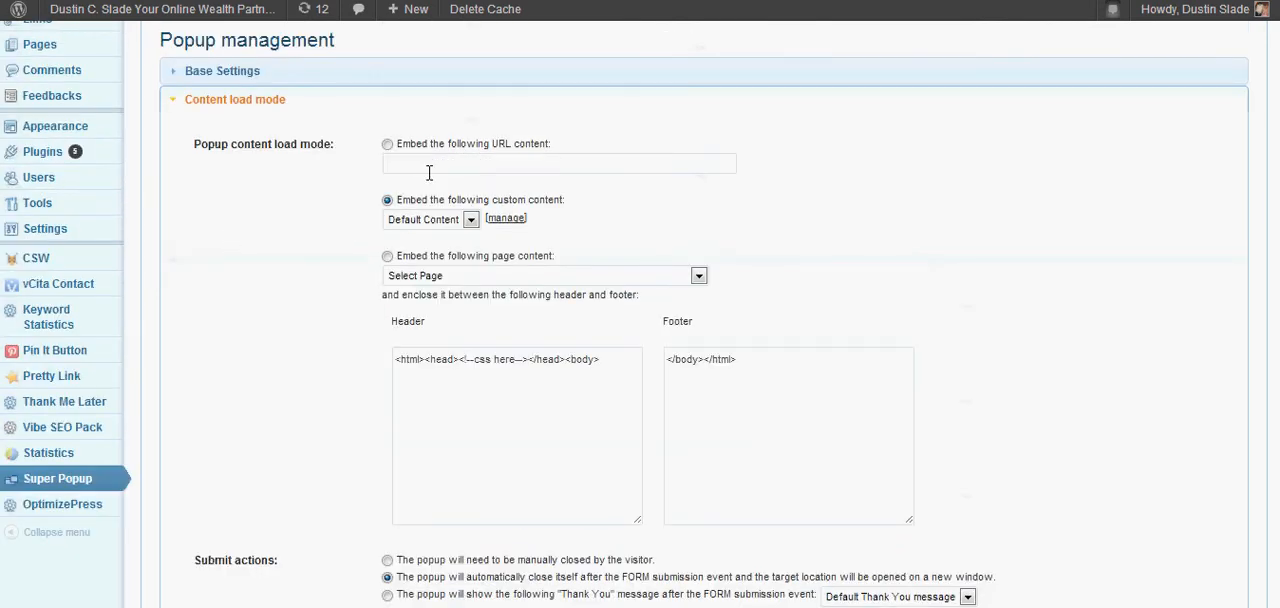
Try embedding URL content in the popup, and switch back to embedding custom content.
click(389, 146)
click(413, 168)
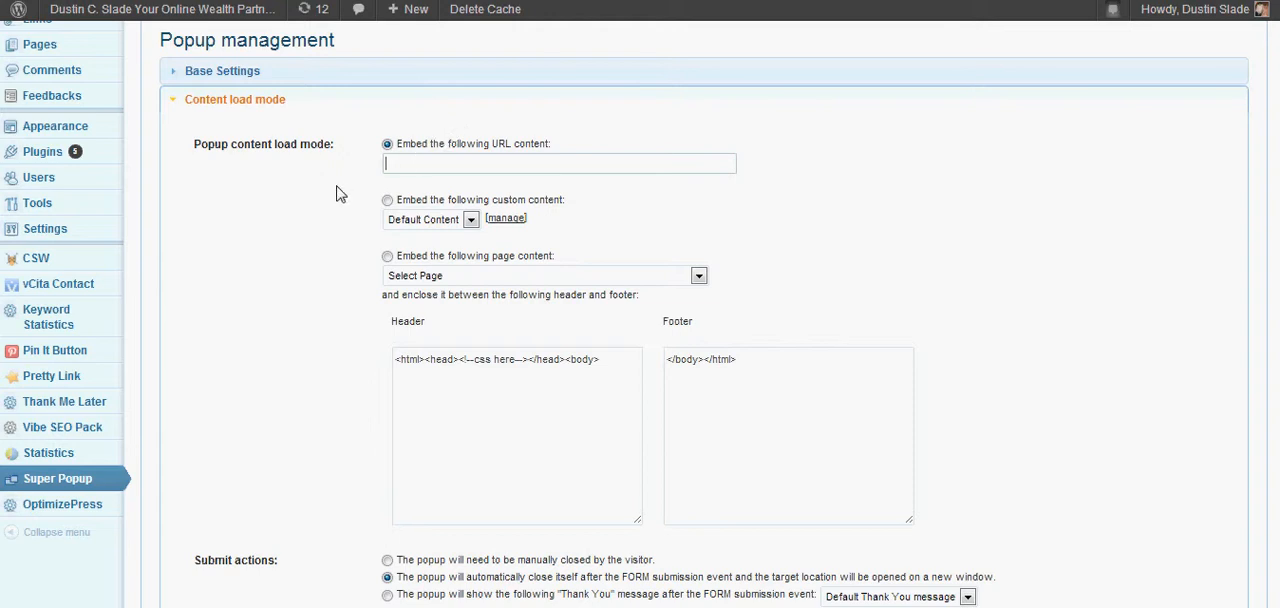
click(388, 200)
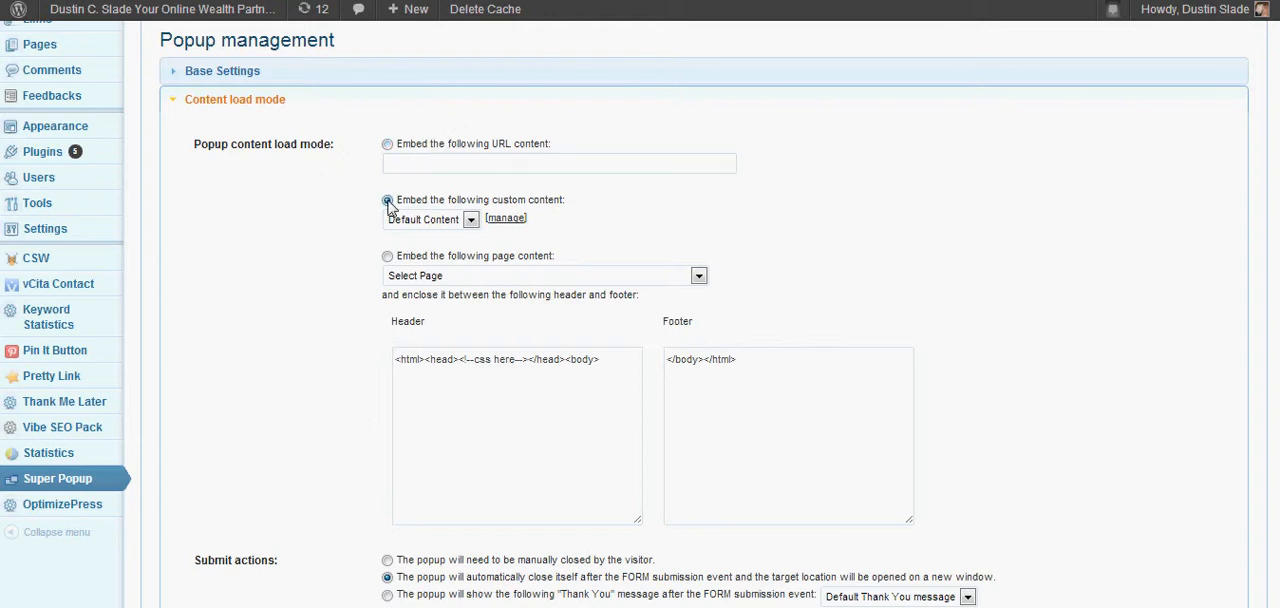
Check the custom content choices and open the Default Content for managing in the Content Editor.
click(470, 220)
click(471, 220)
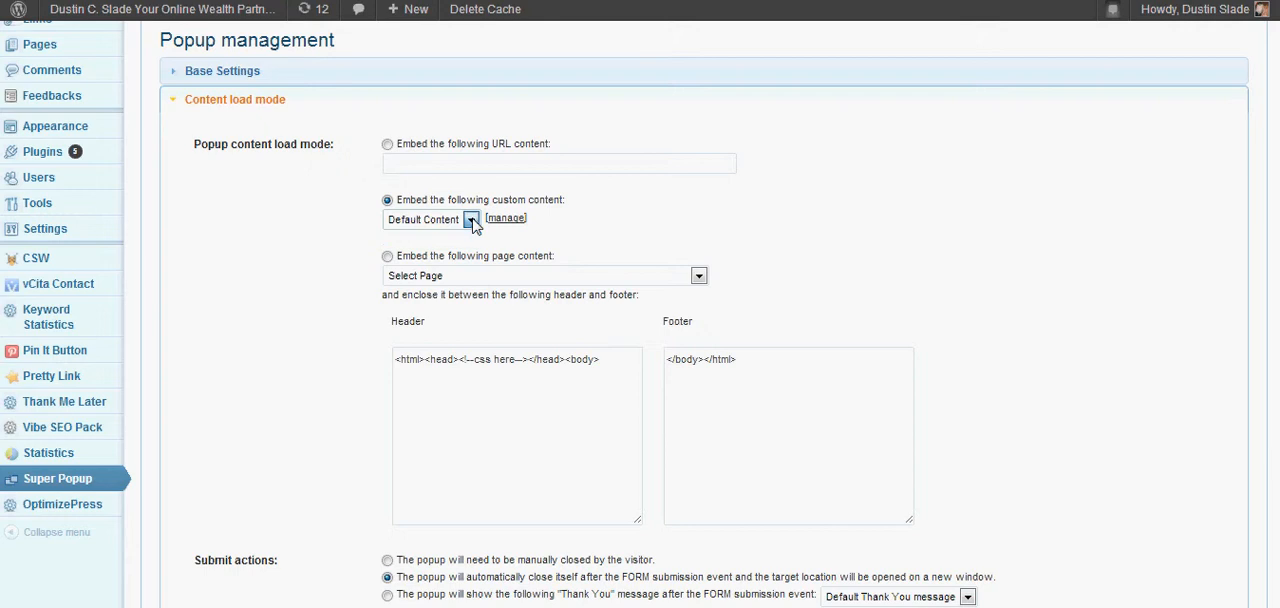
click(503, 219)
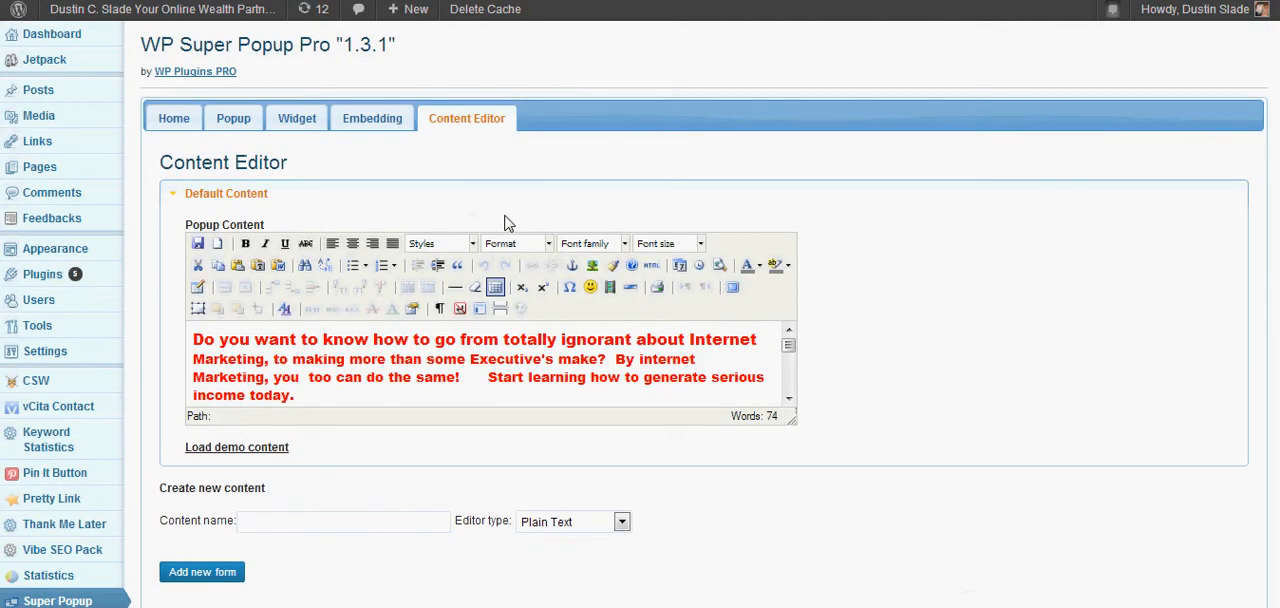
scroll(1080, 175, down, 1)
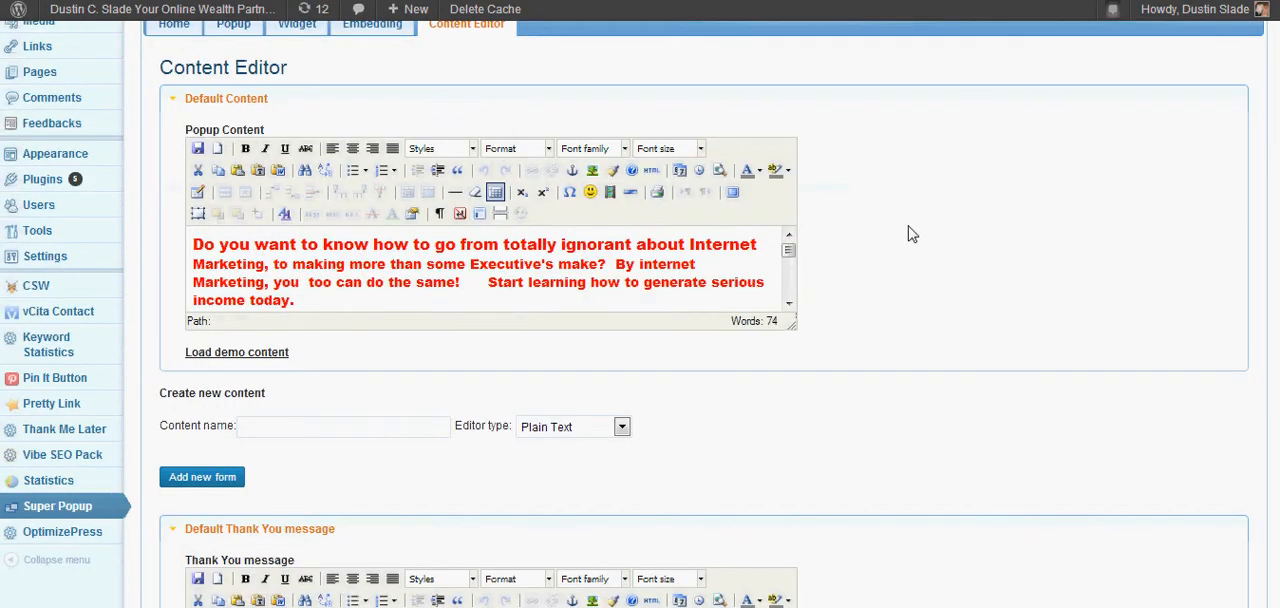
Enlarge the Popup Content editor of the Default Content and look through its text and image.
drag(790, 251, 791, 262)
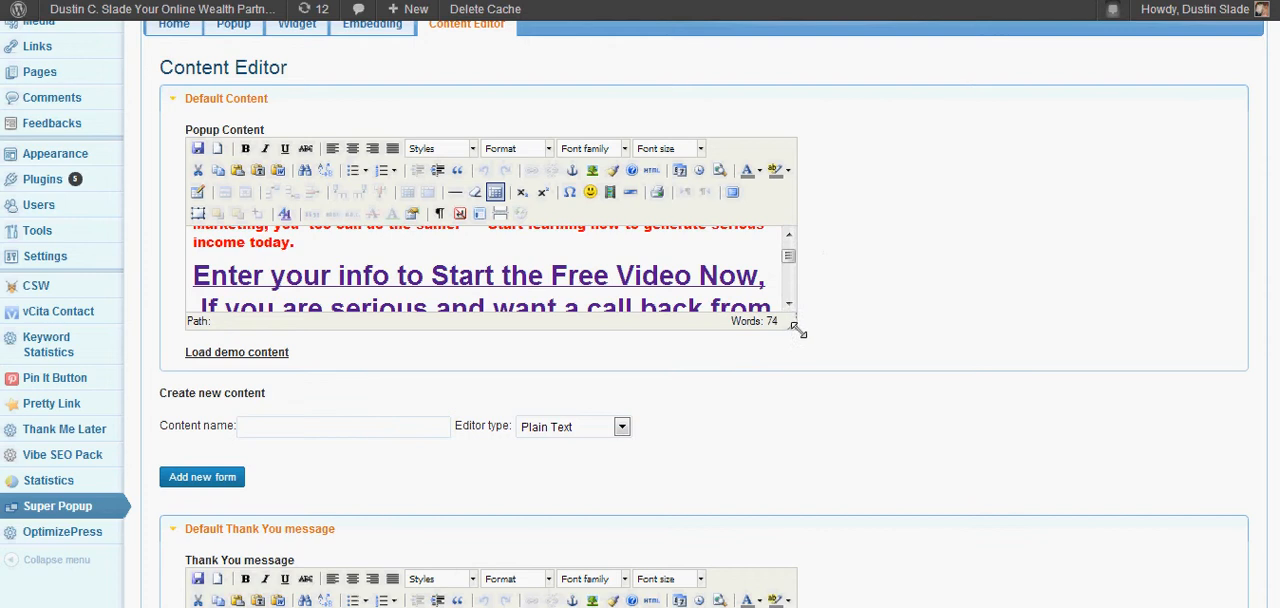
drag(793, 325, 930, 492)
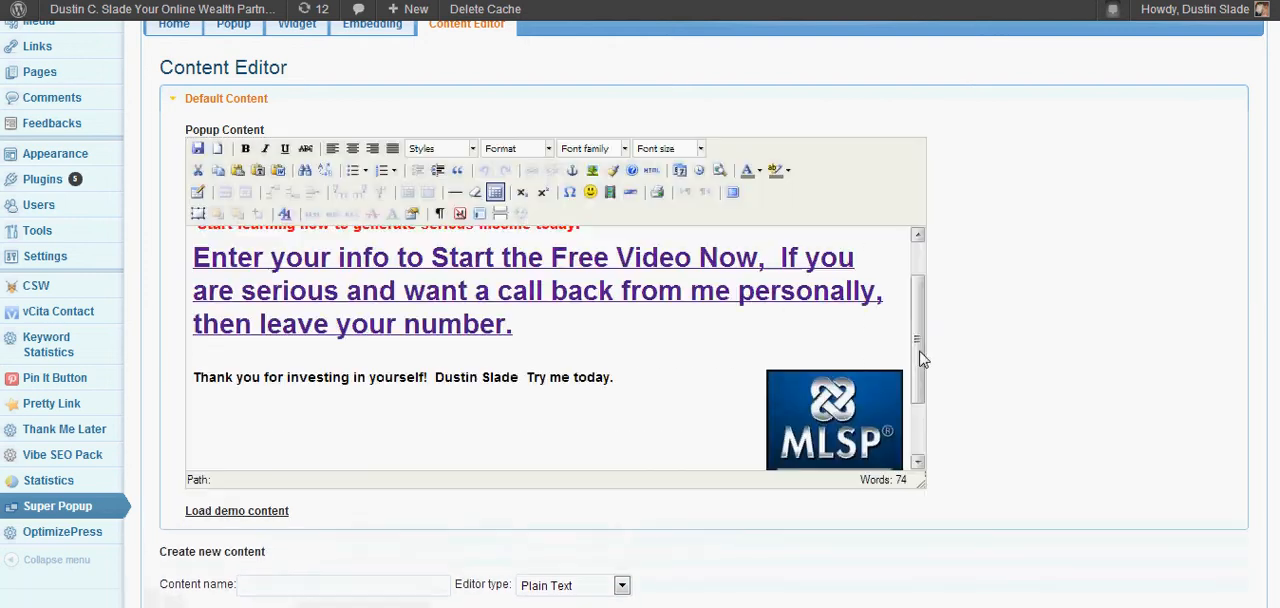
drag(921, 344, 916, 282)
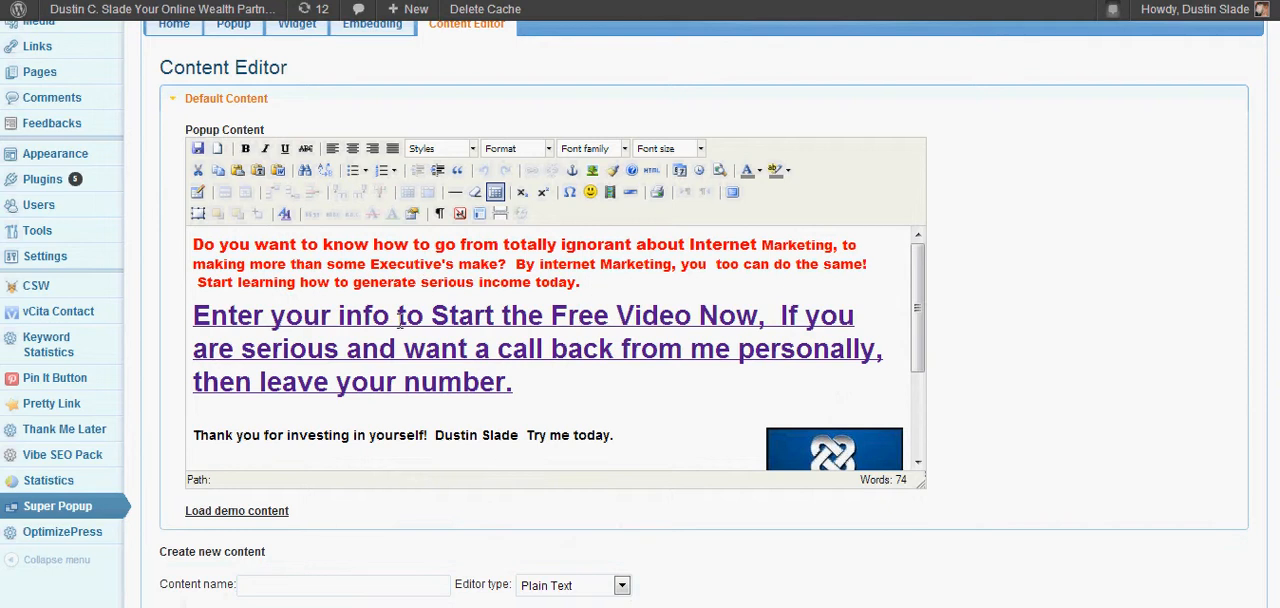
drag(916, 282, 917, 257)
scroll(952, 245, up, 2)
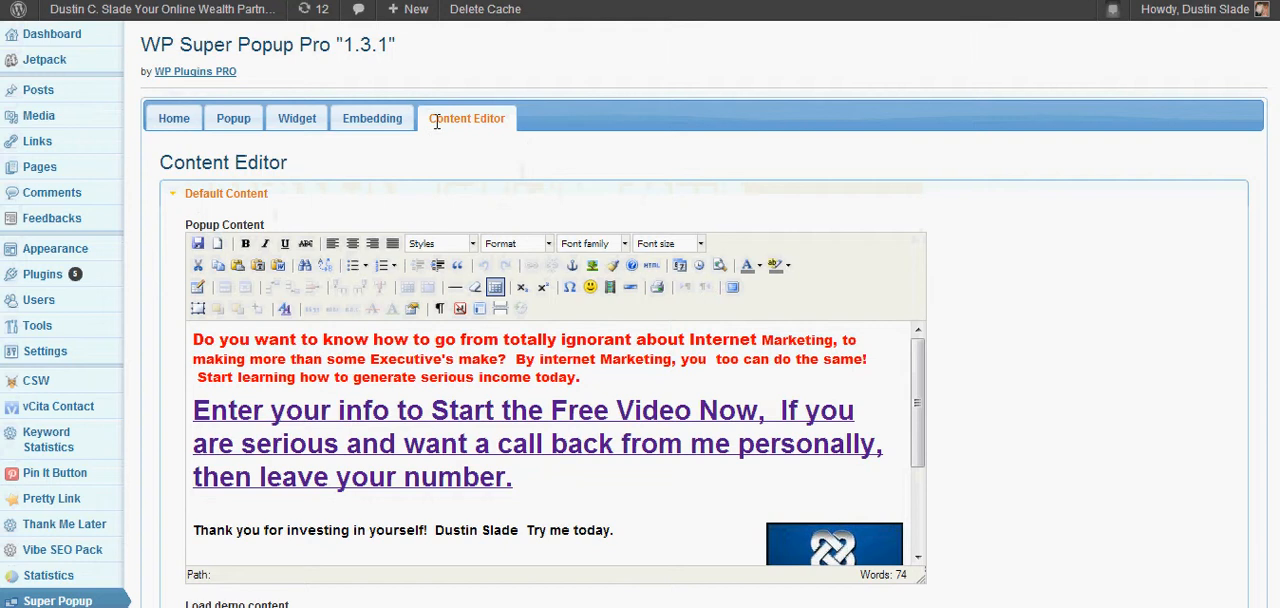
Return to the Popup management settings and embed the page "Get Limitless leads for life!" as the popup content.
click(252, 132)
scroll(910, 252, down, 5)
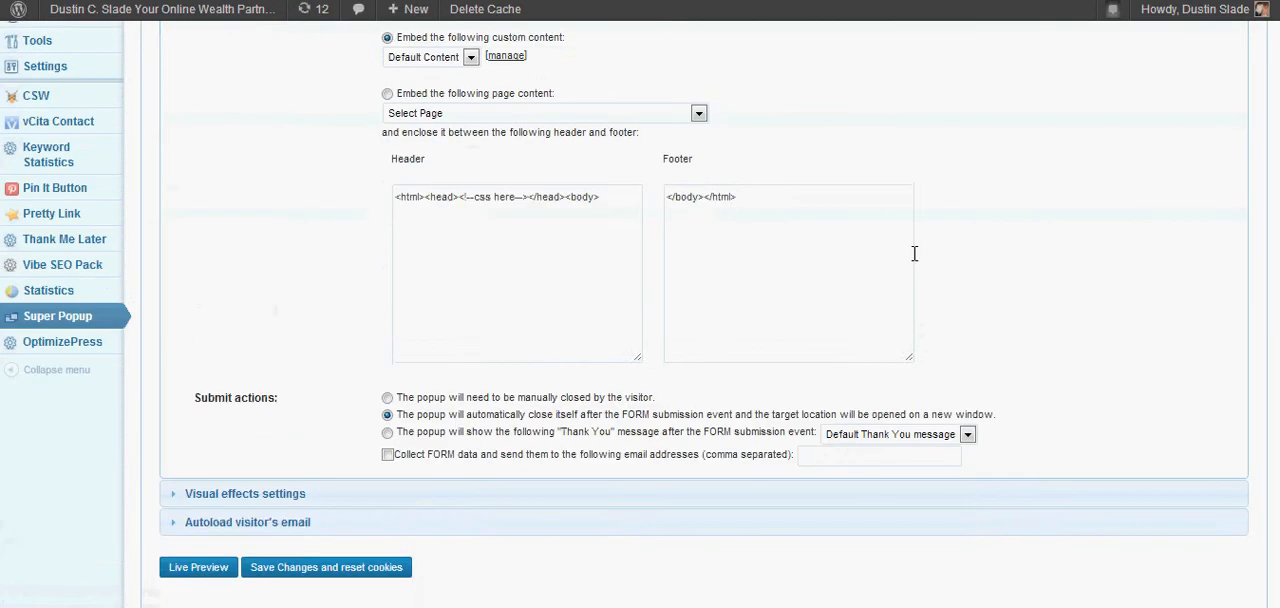
scroll(914, 253, up, 2)
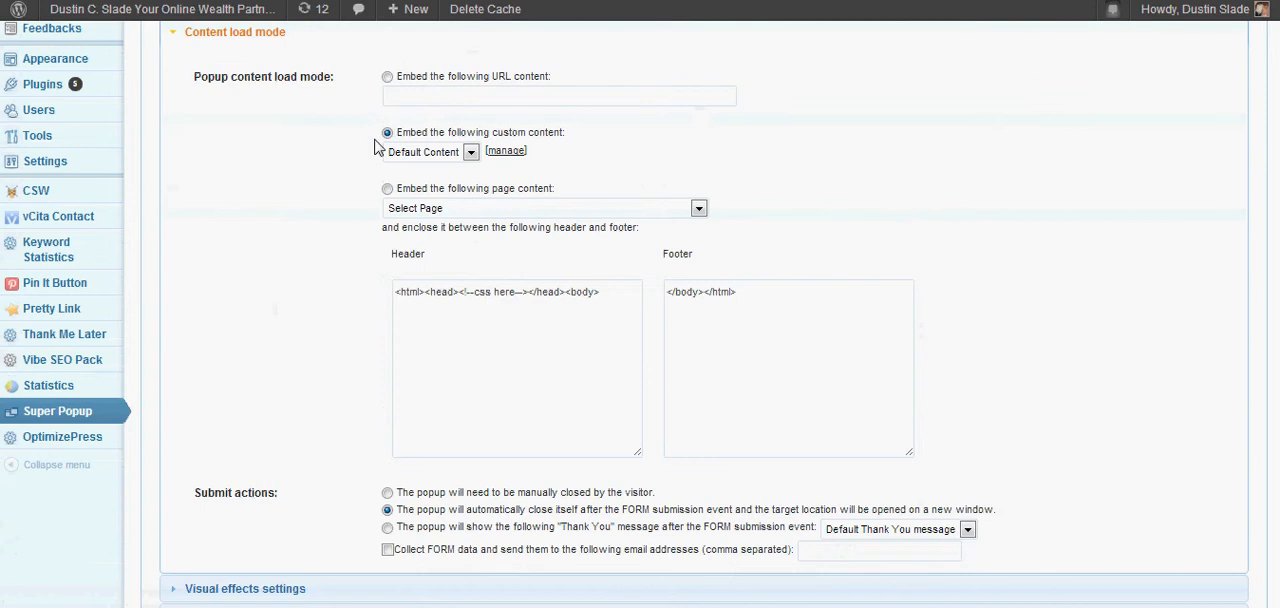
scroll(376, 147, up, 4)
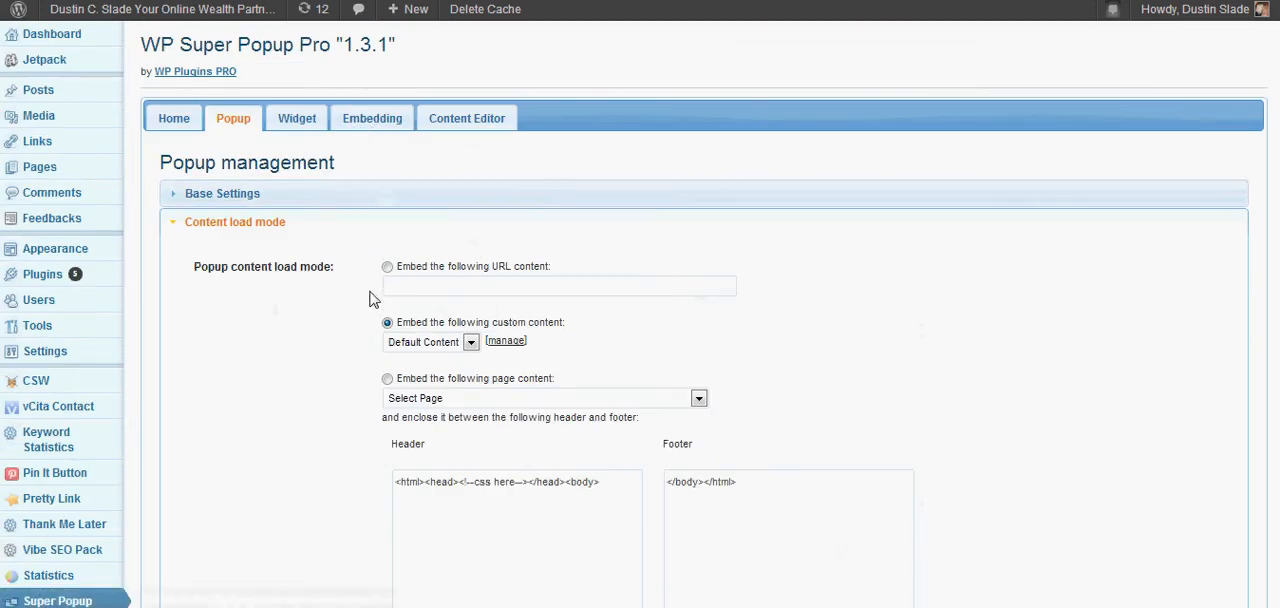
scroll(370, 298, down, 2)
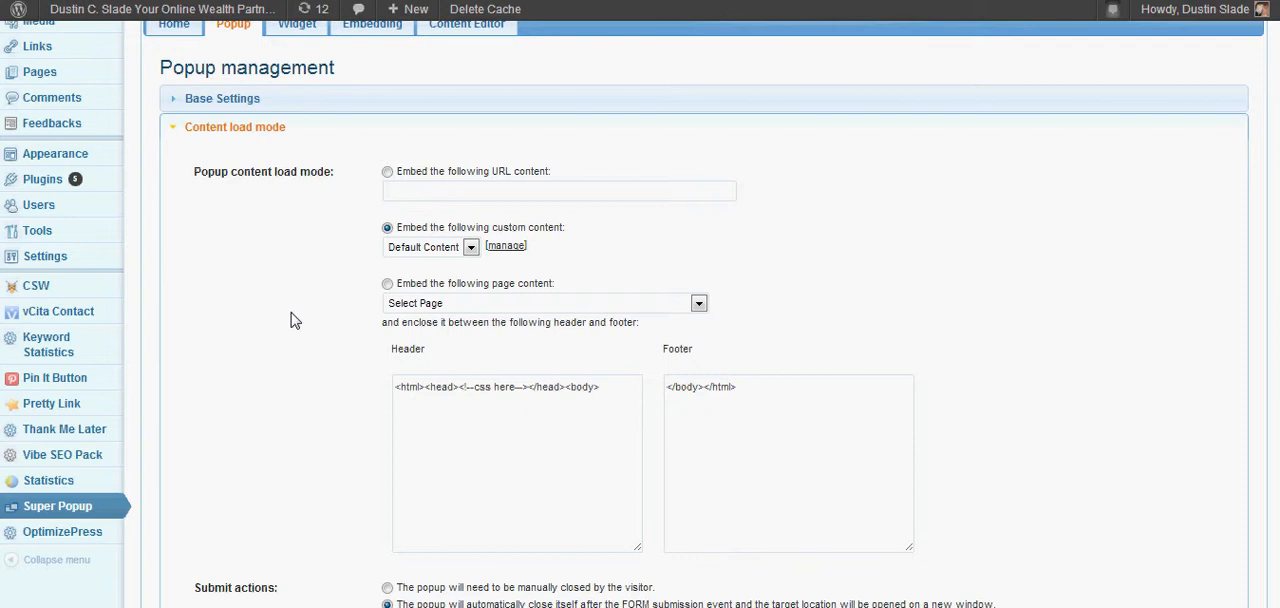
click(387, 284)
click(699, 304)
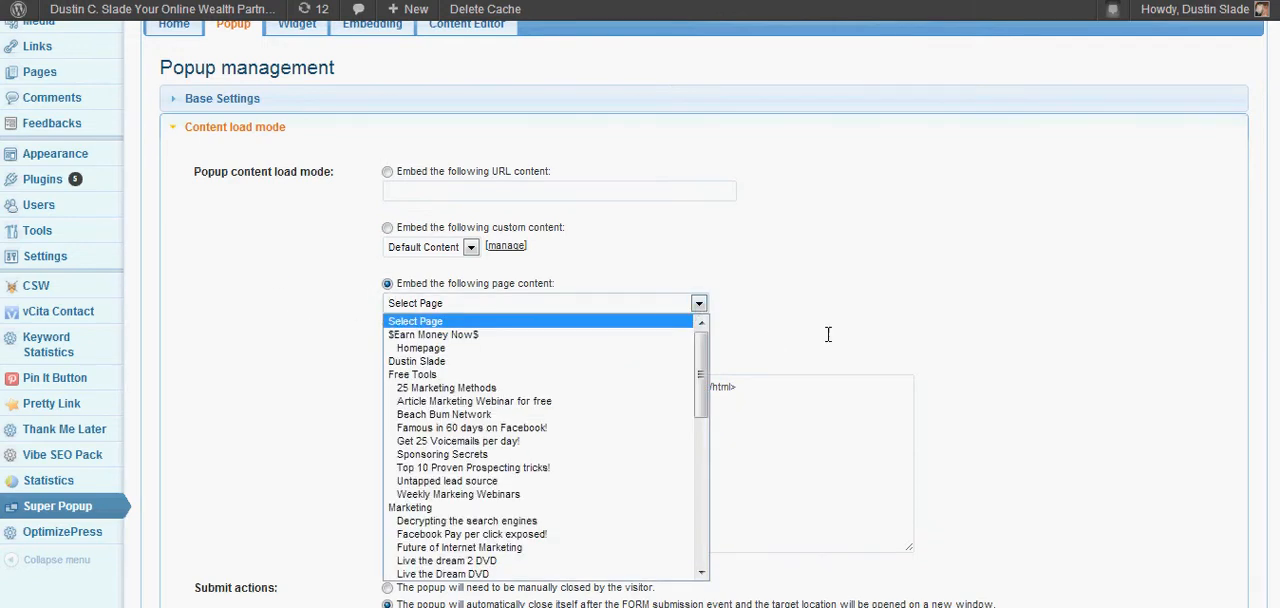
scroll(828, 334, down, 2)
click(698, 113)
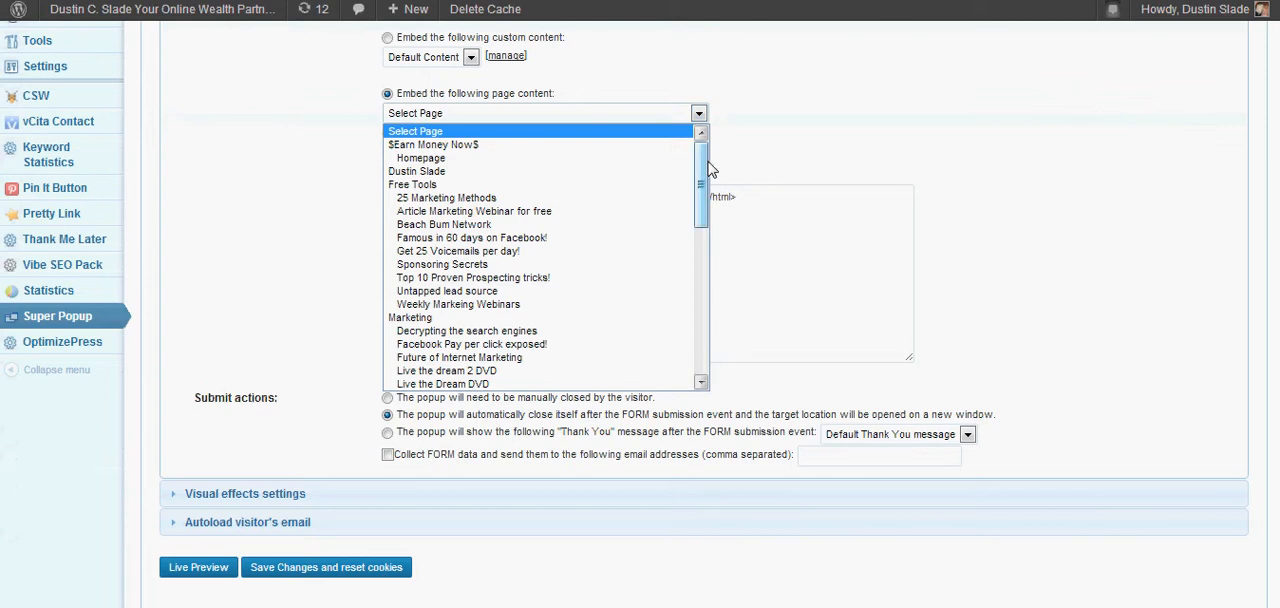
drag(711, 170, 702, 305)
click(630, 250)
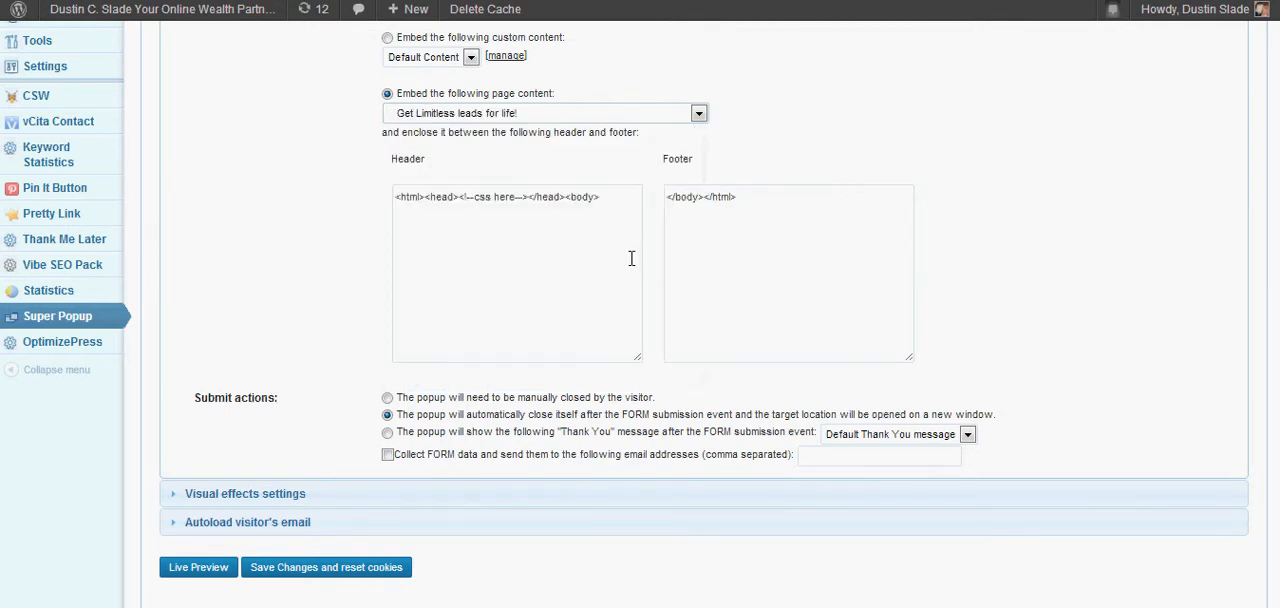
Reopen the choices for the embedded page and select "Get Limitless leads for life!" again.
scroll(279, 374, down, 2)
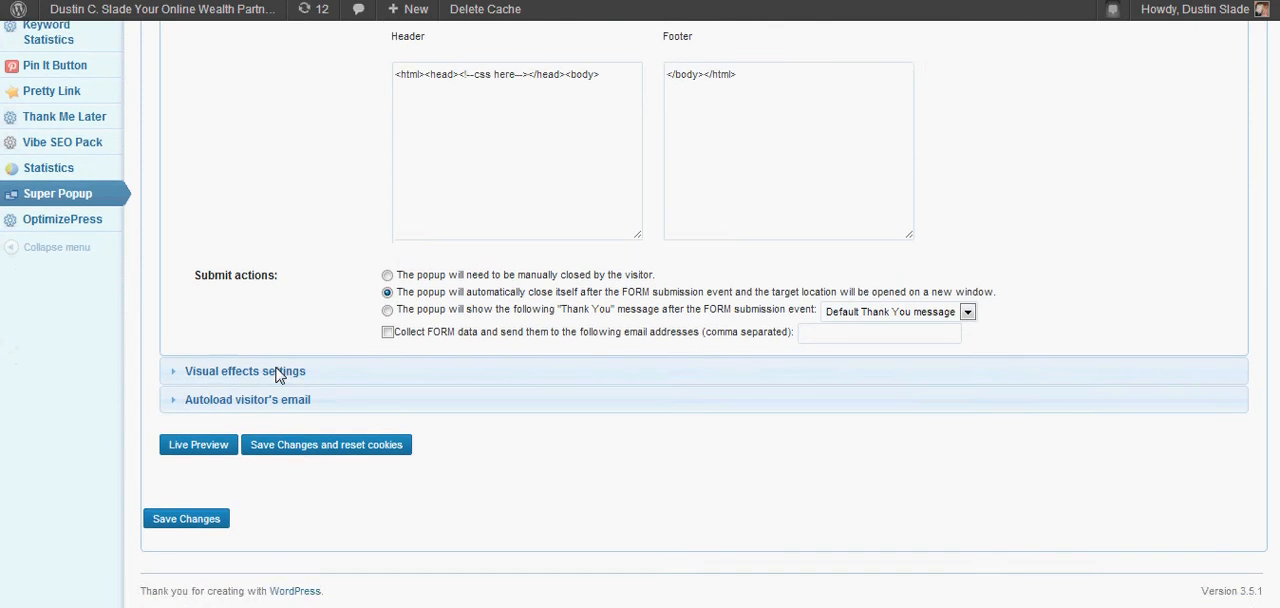
scroll(283, 372, up, 2)
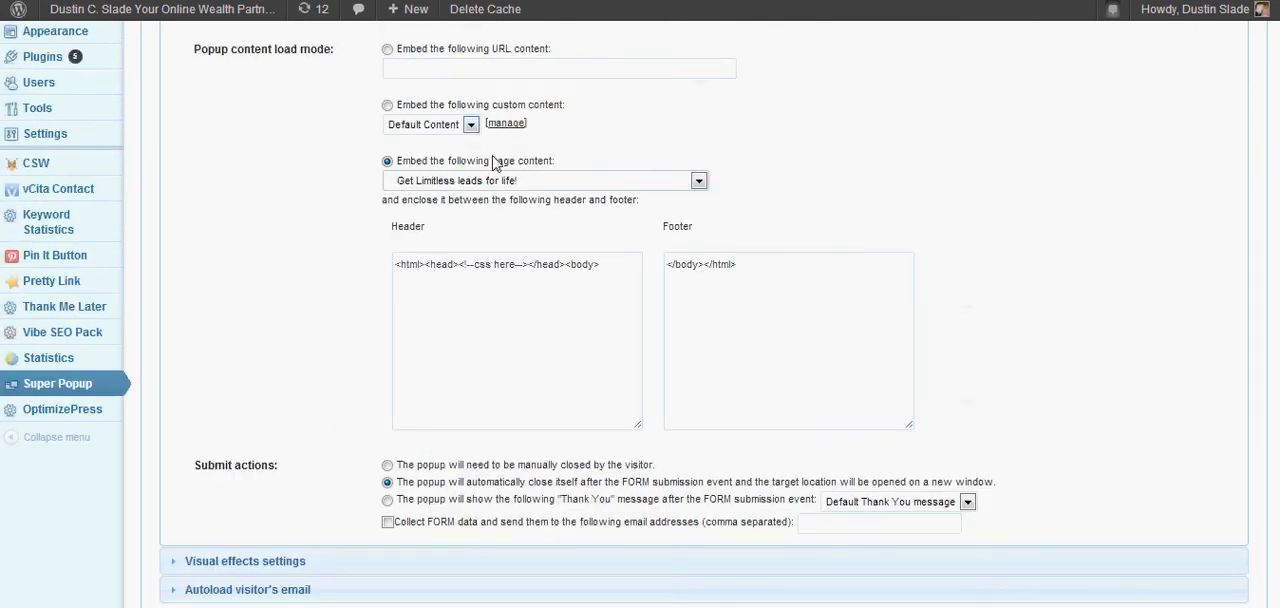
click(694, 182)
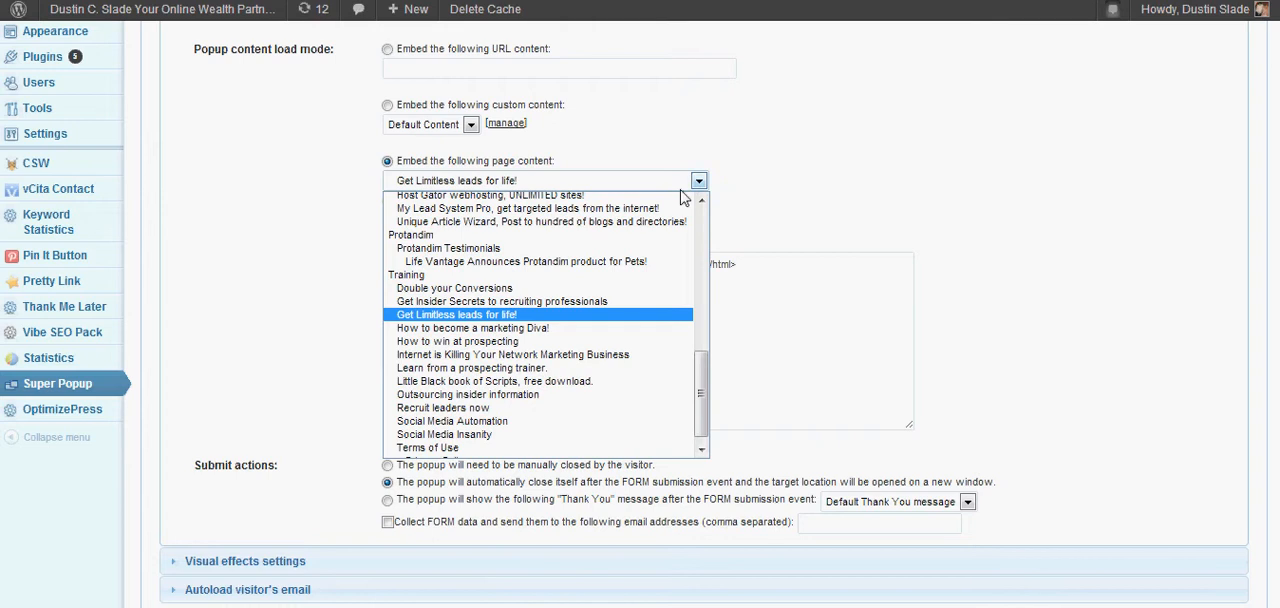
click(551, 317)
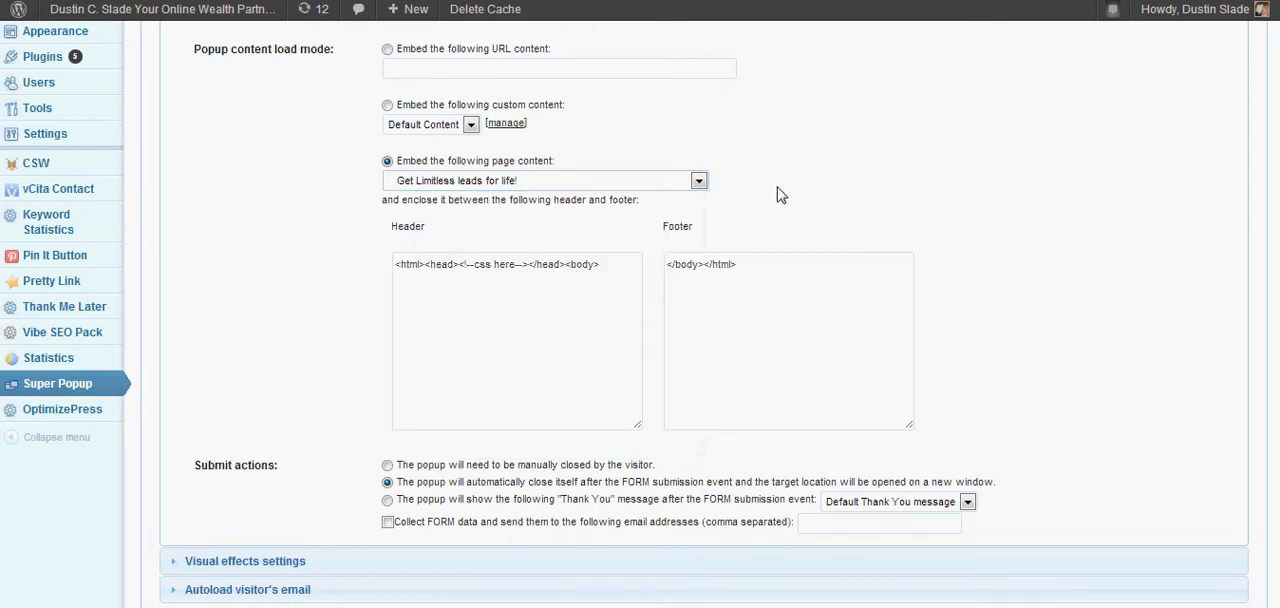
Try the submit action that requires manual closing, and return to automatic closing with the target location opened in a new window.
scroll(352, 282, down, 1)
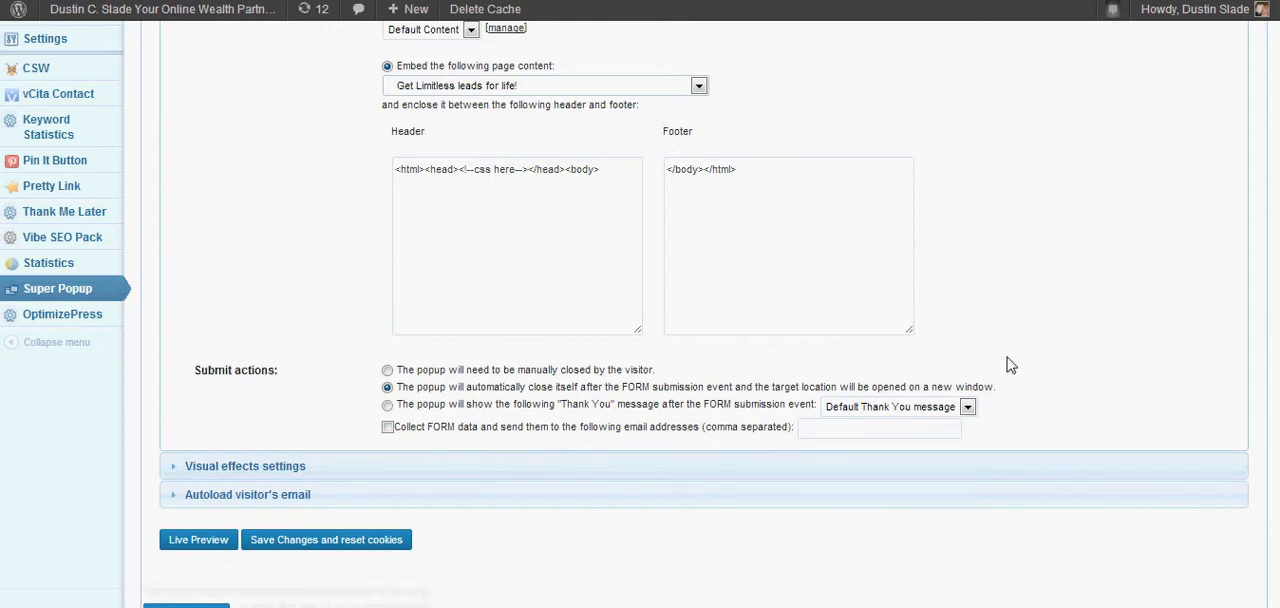
drag(1000, 388, 629, 422)
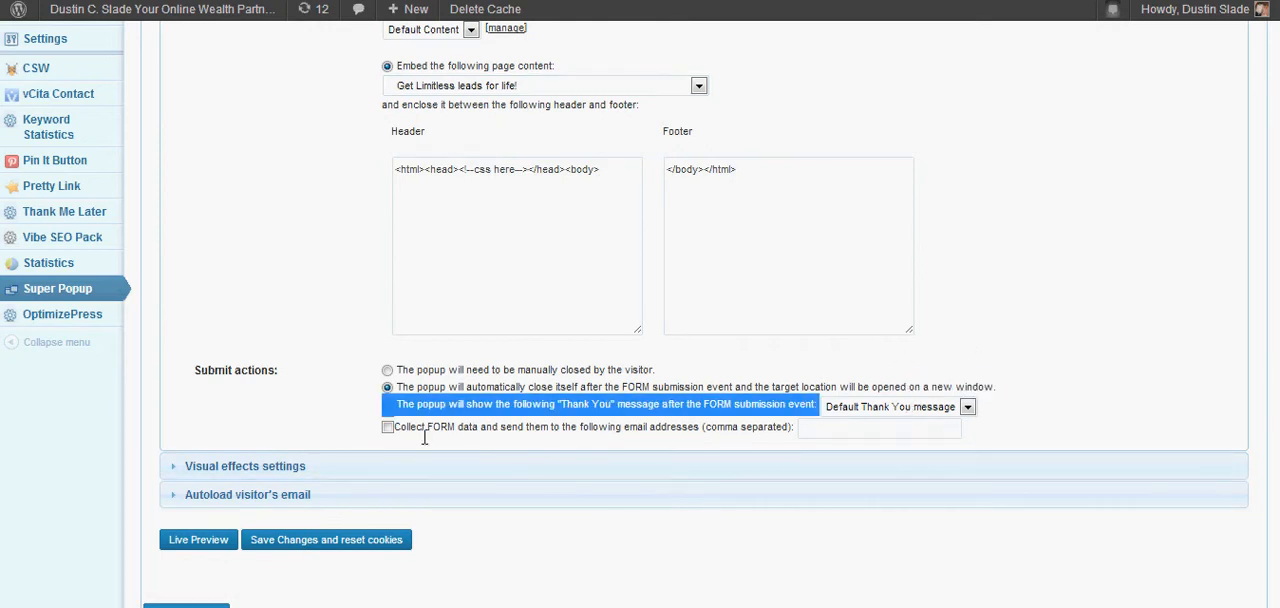
click(1030, 302)
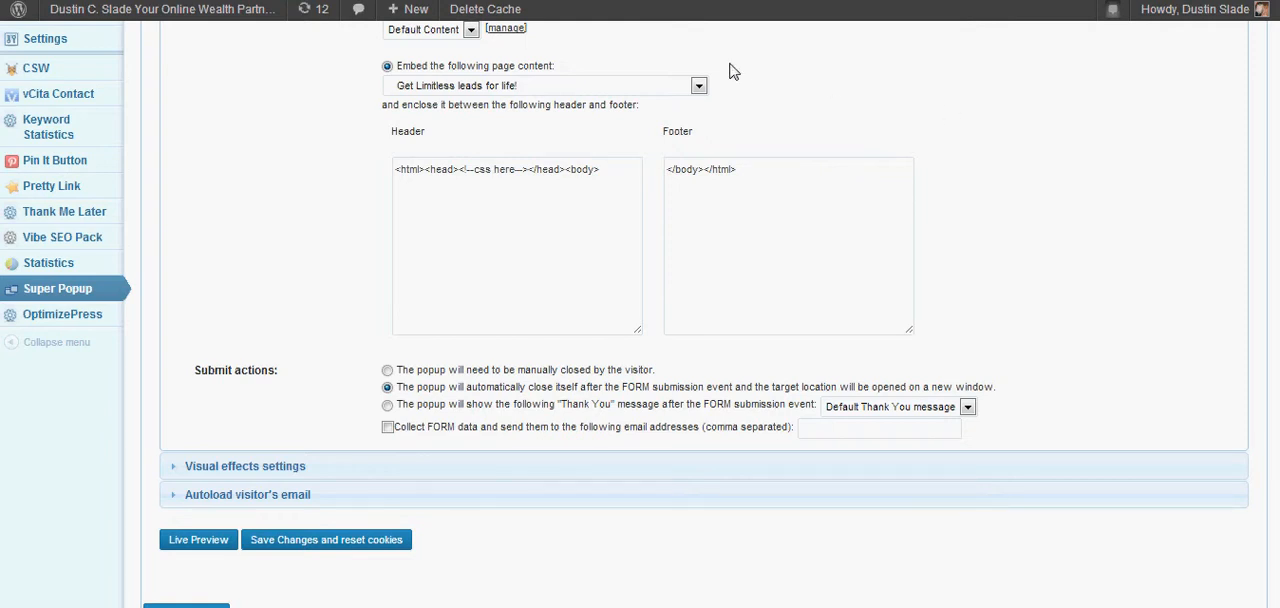
click(387, 371)
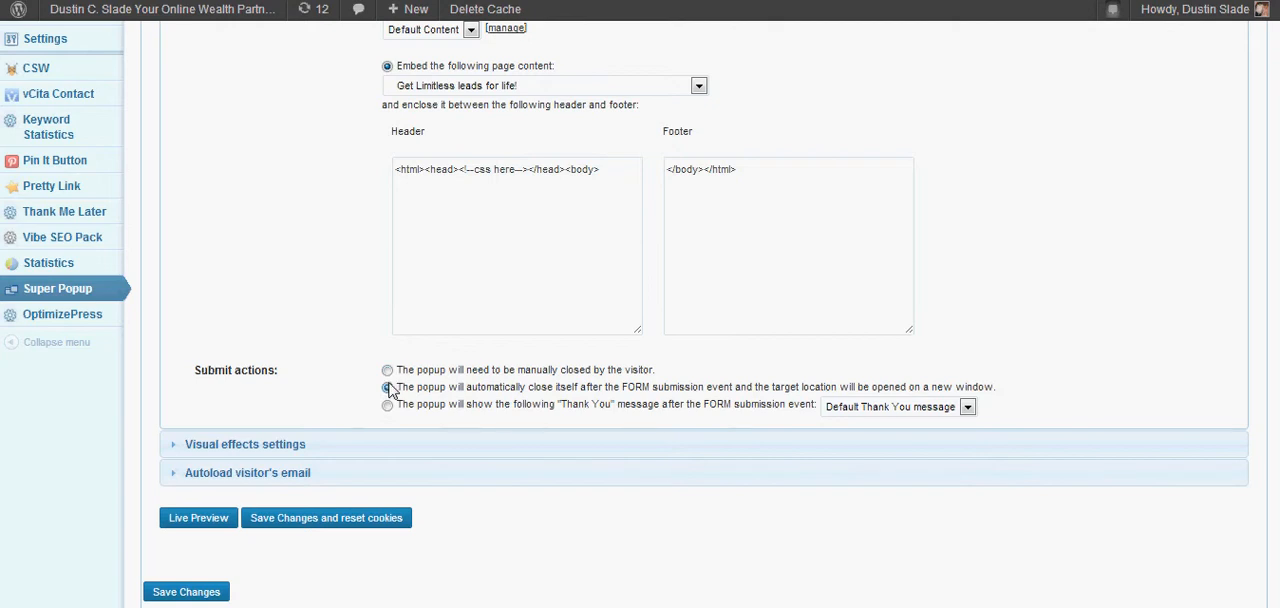
drag(1000, 389, 805, 380)
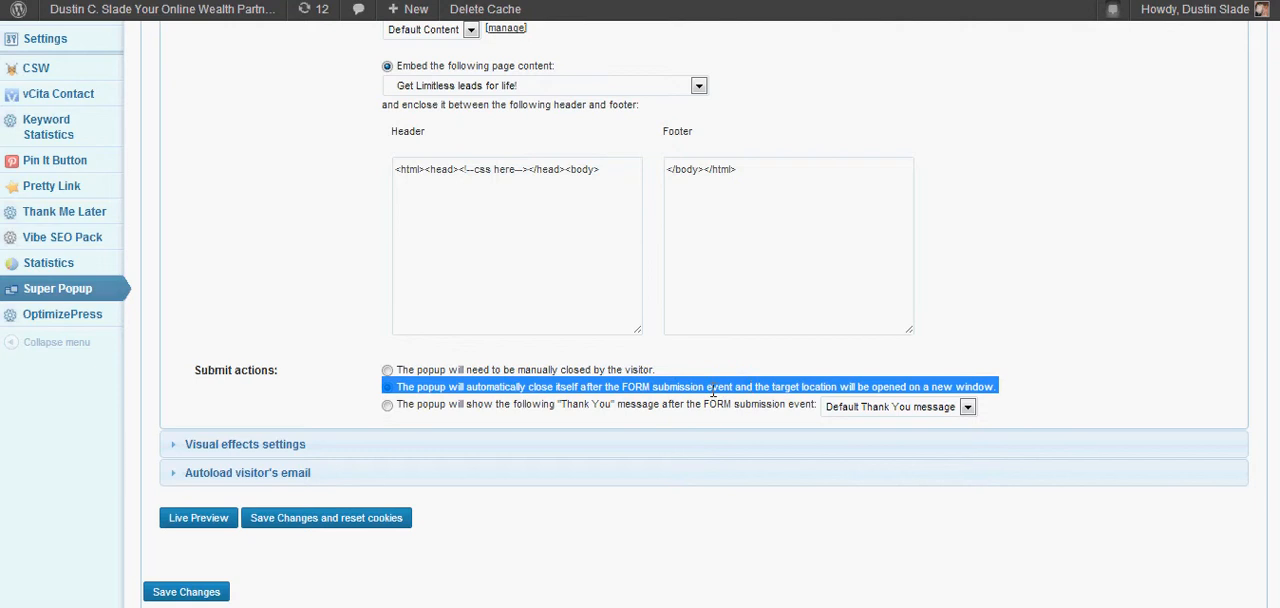
click(286, 340)
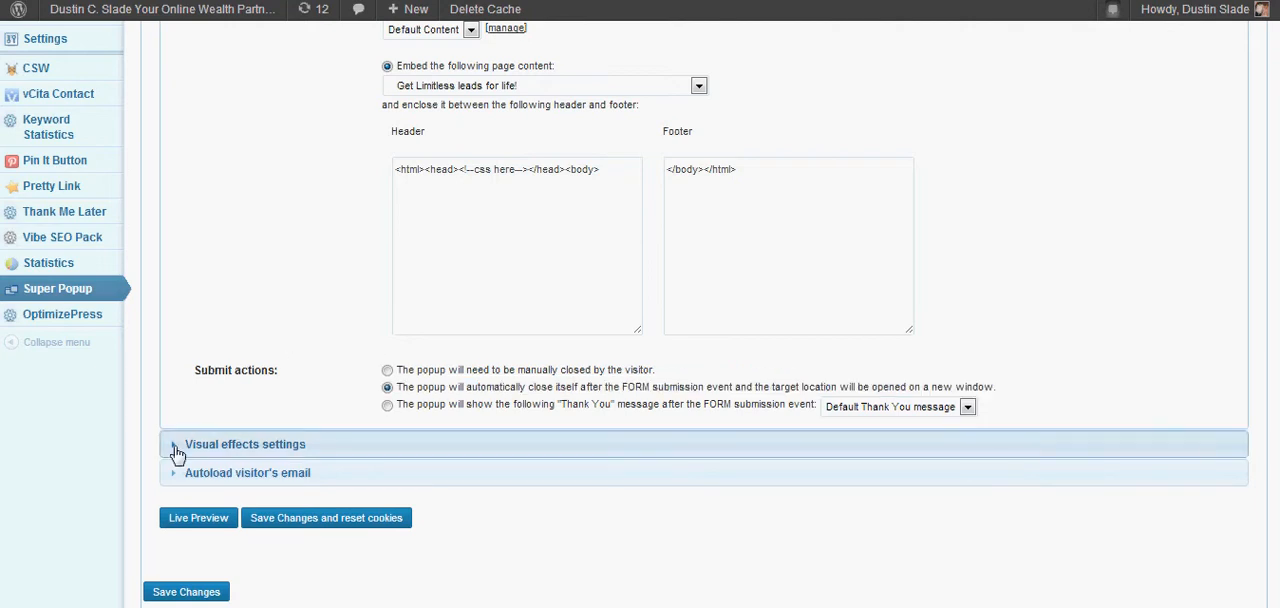
Expand the Visual effects settings and check the available popup themes.
click(175, 446)
scroll(875, 248, up, 2)
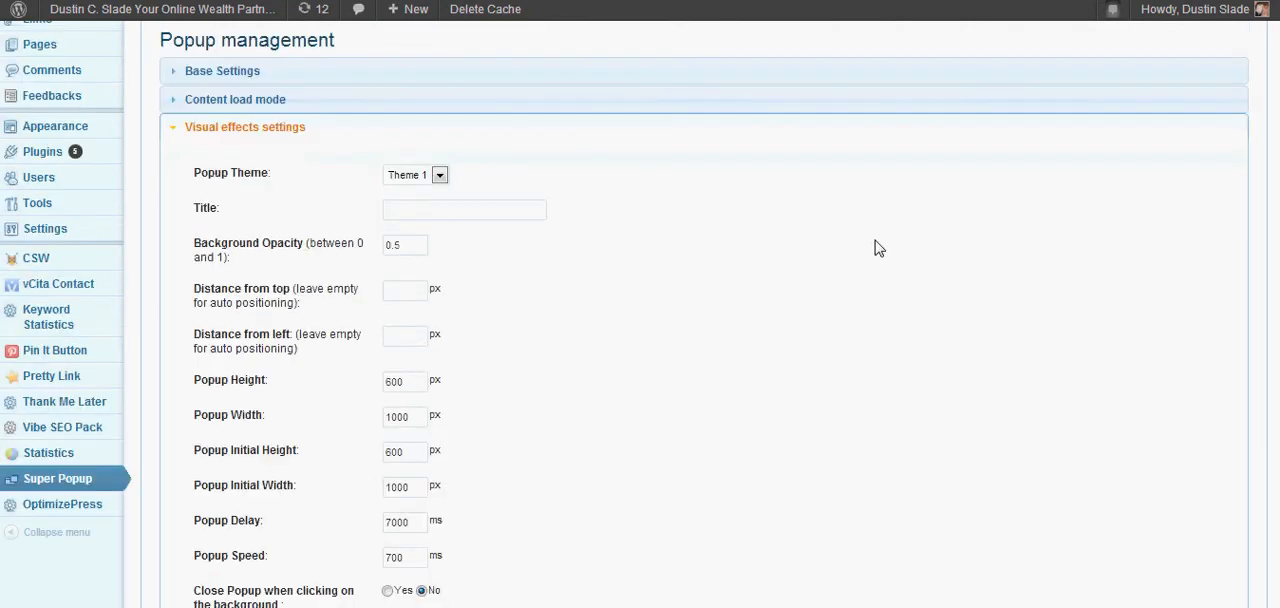
scroll(875, 248, down, 1)
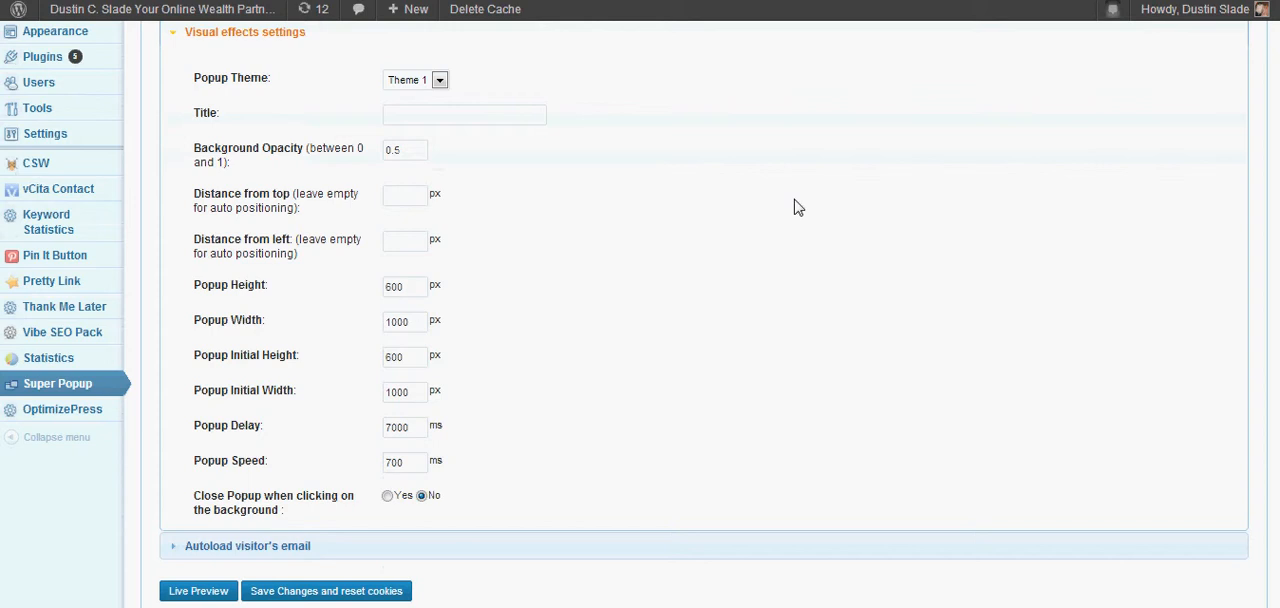
click(440, 80)
click(440, 81)
Examine the popup height, initial height and delay values in the visual effects settings.
mouse_move(371, 286)
mouse_down()
mouse_move(191, 286)
mouse_move(371, 287)
mouse_up()
click(546, 290)
double_click(412, 366)
drag(300, 366, 200, 368)
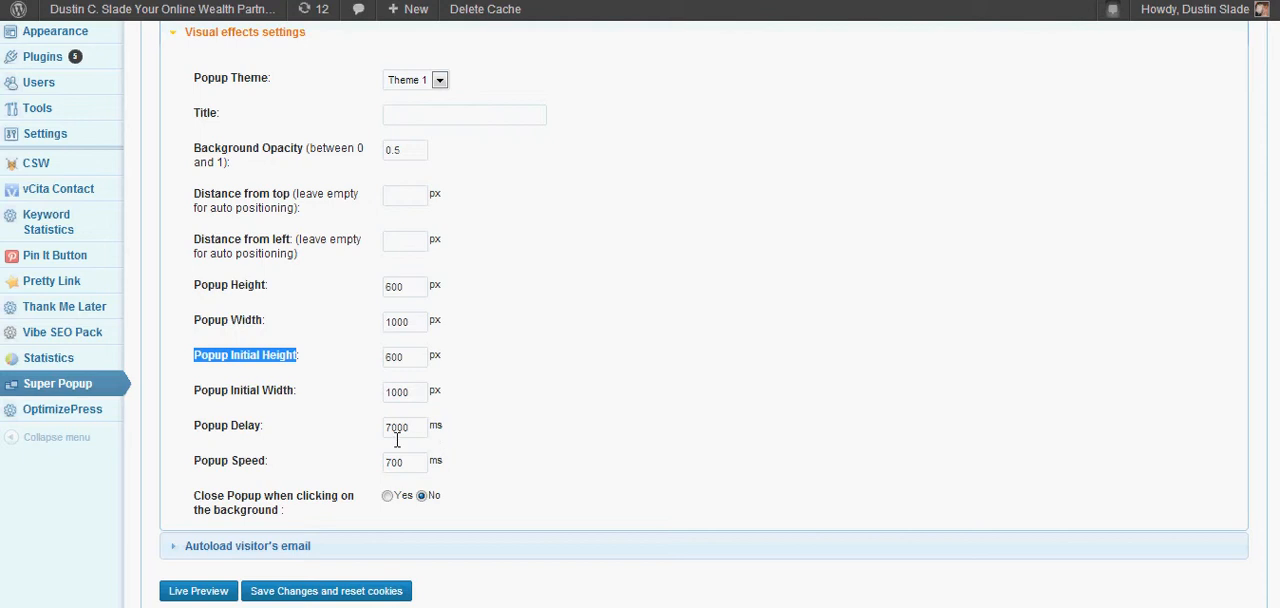
click(397, 430)
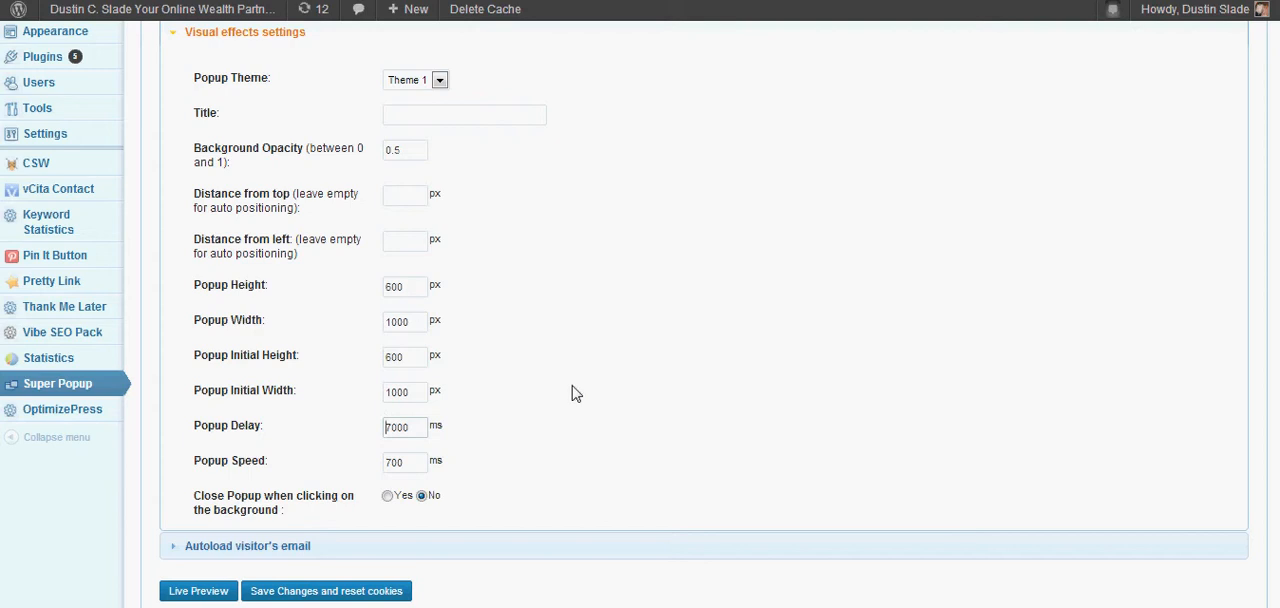
scroll(540, 417, down, 1)
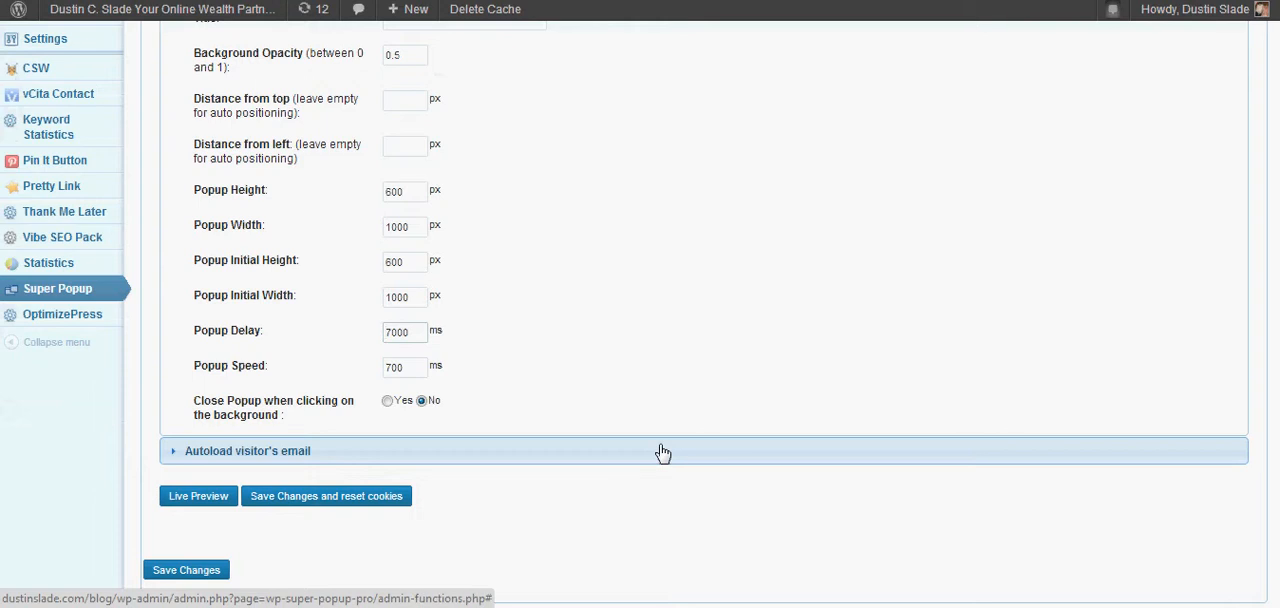
drag(351, 337, 190, 345)
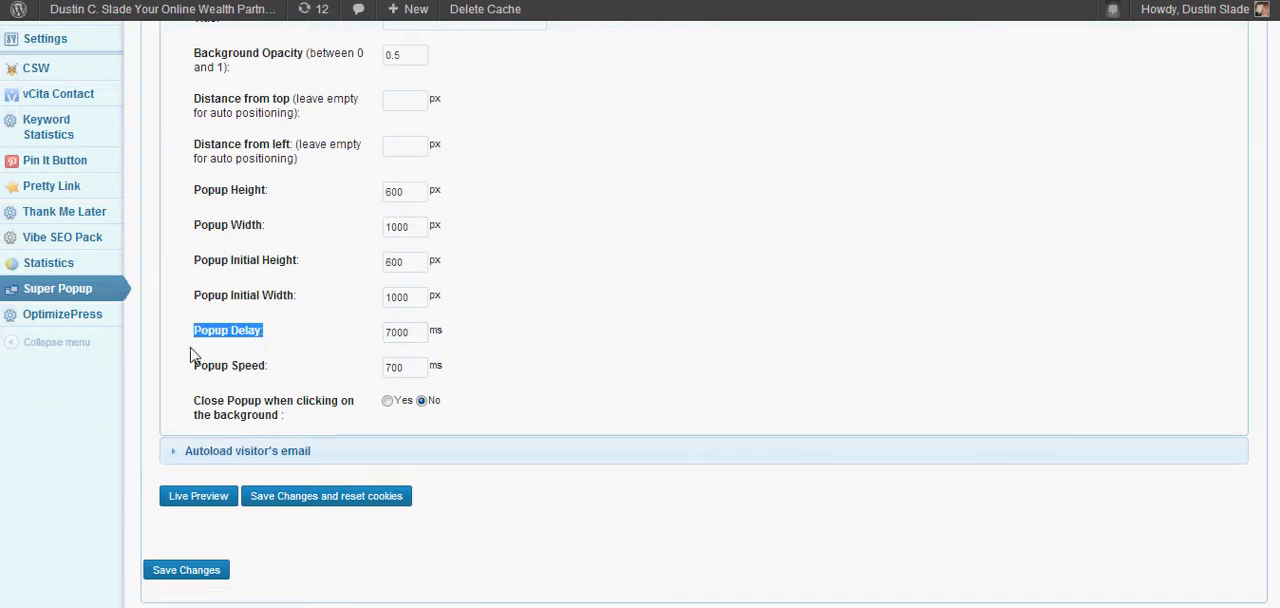
click(640, 306)
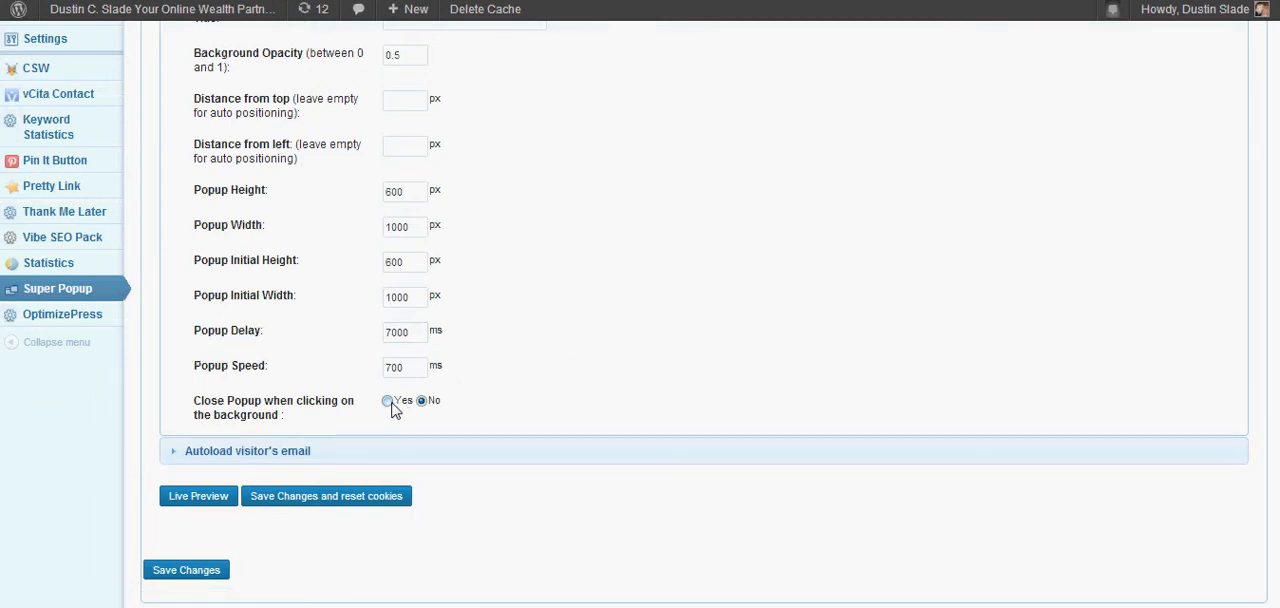
Leave closing the popup on background clicks set to No and save the popup settings.
click(389, 402)
scroll(917, 278, down, 1)
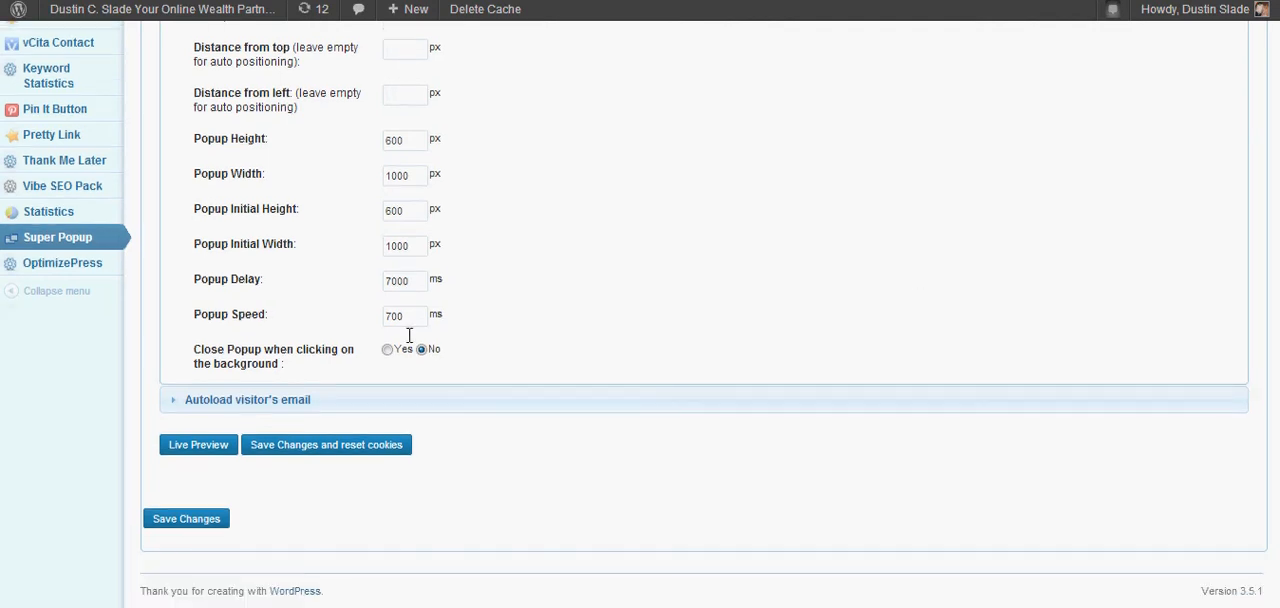
click(190, 520)
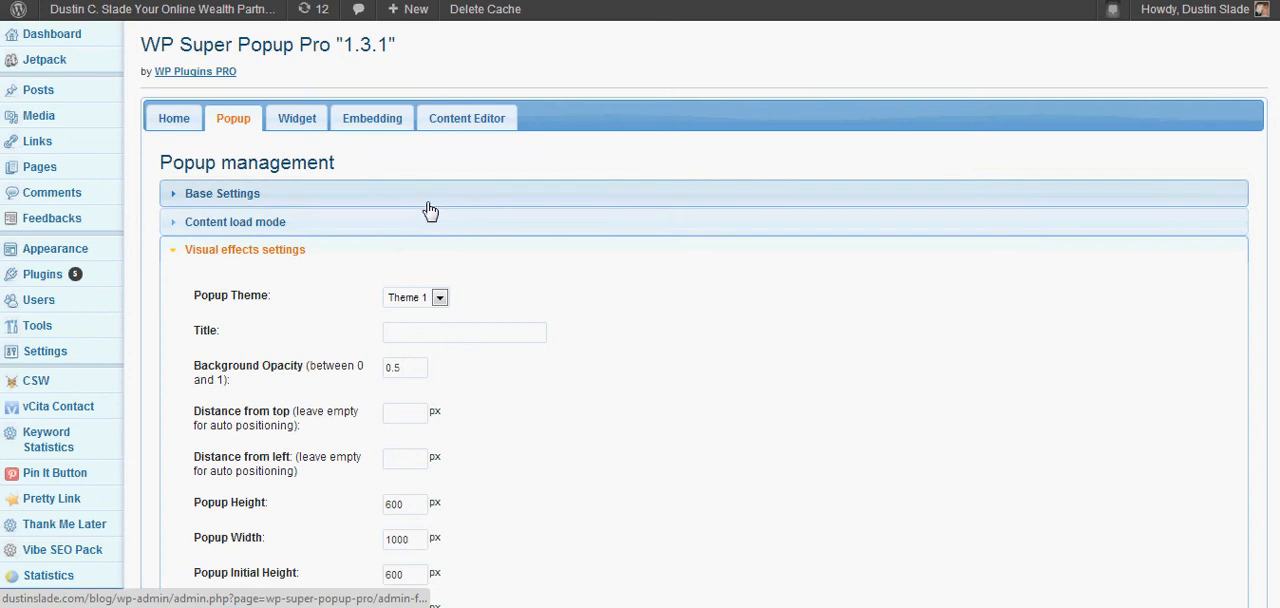
Expand the Base Settings and review the popup's status, type, path and display frequency options.
click(250, 206)
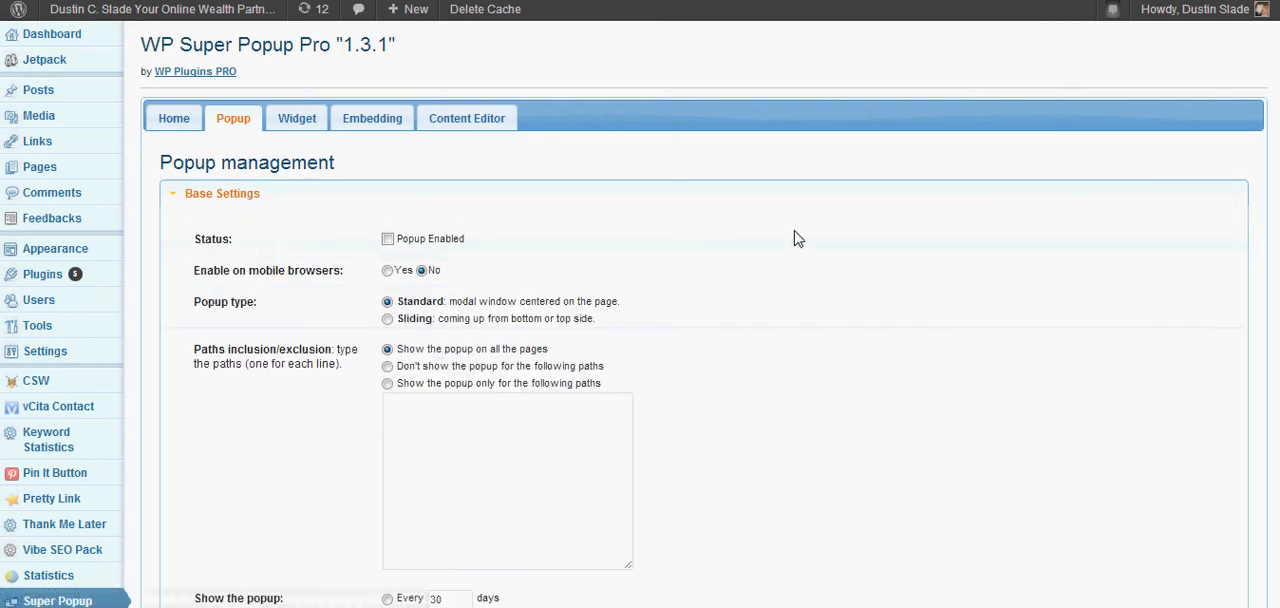
scroll(797, 238, down, 5)
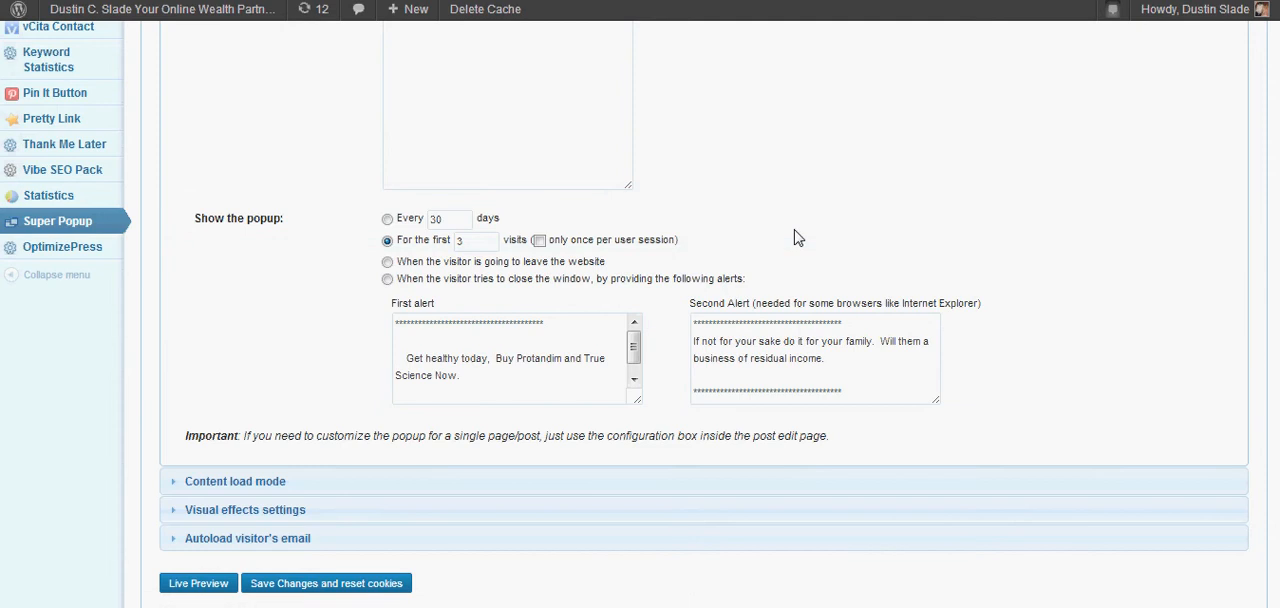
scroll(797, 238, up, 5)
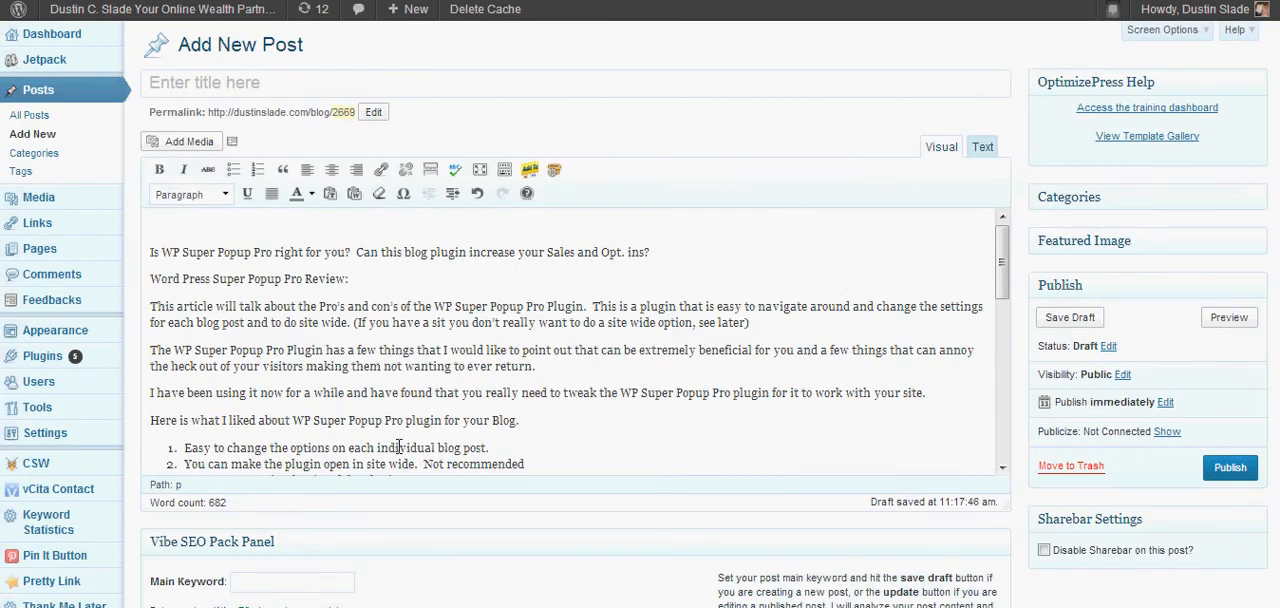
Enable a custom popup for this new post in its WP Super Popup Pro section.
scroll(330, 330, down, 5)
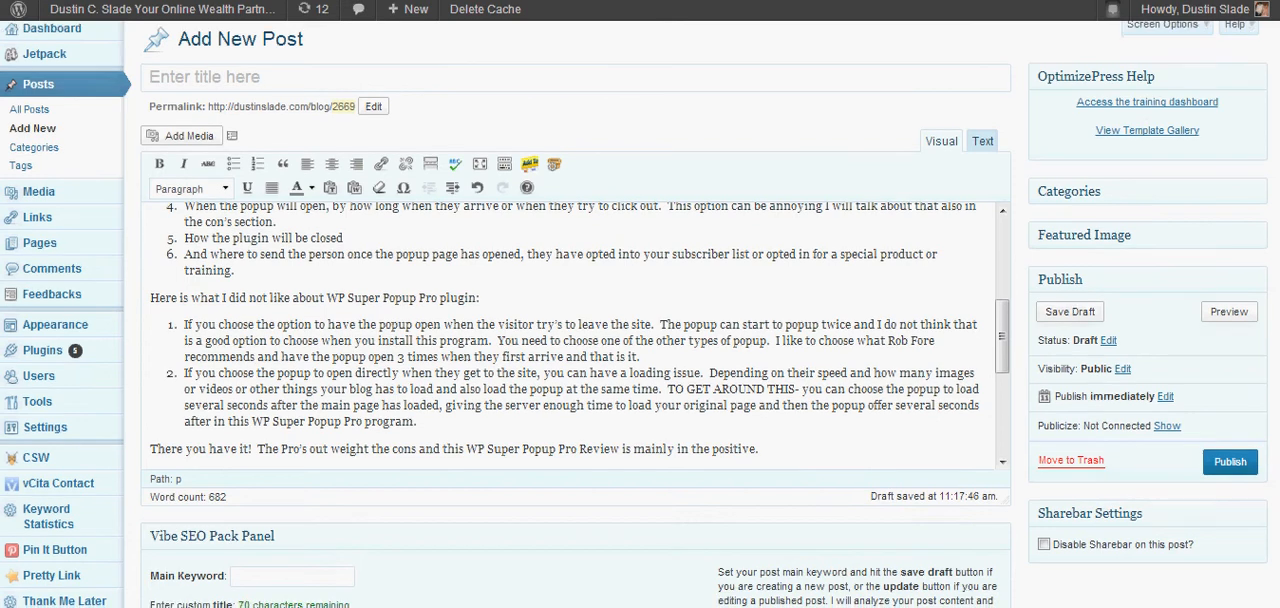
scroll(1265, 70, down, 9)
scroll(640, 314, down, 16)
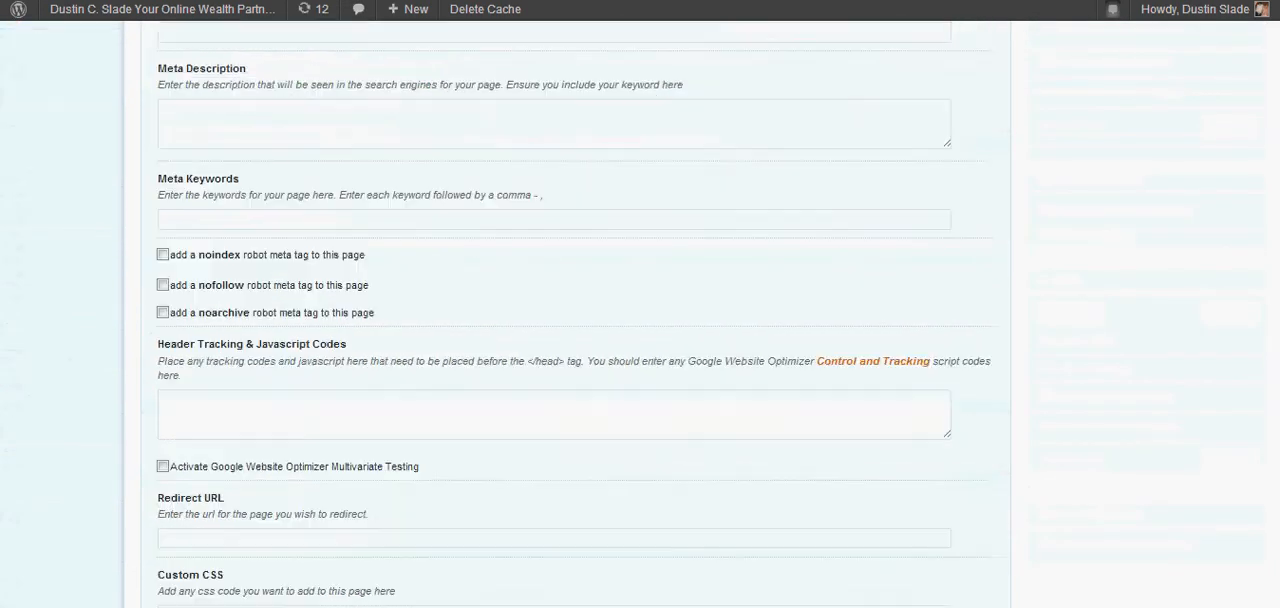
scroll(686, 252, down, 4)
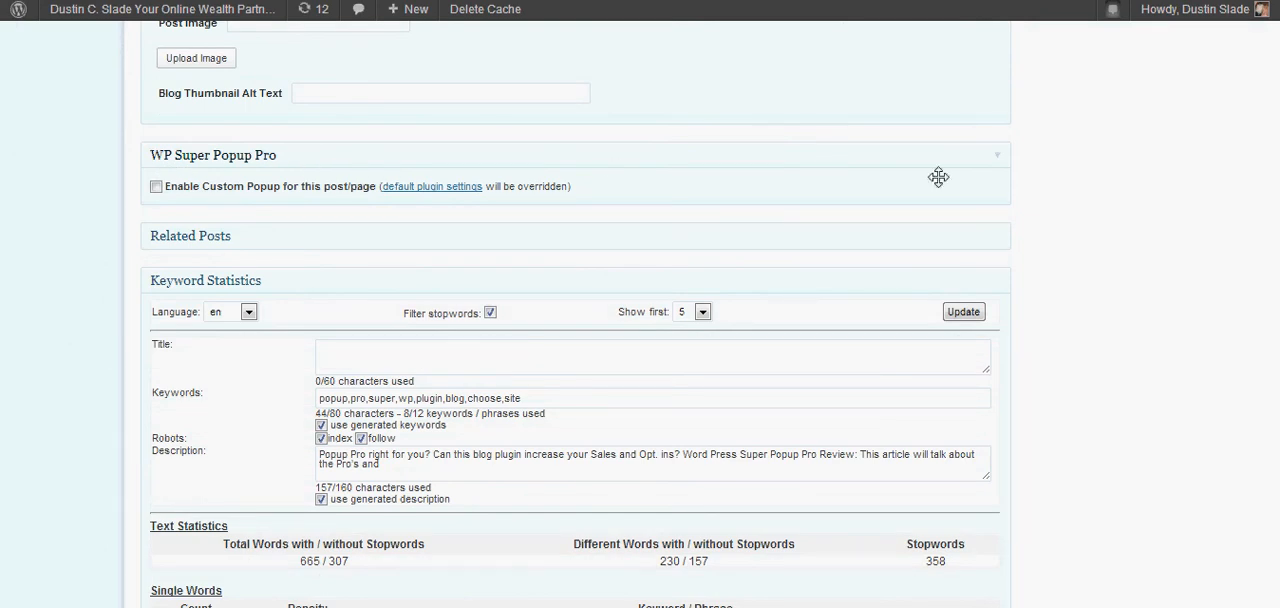
click(156, 186)
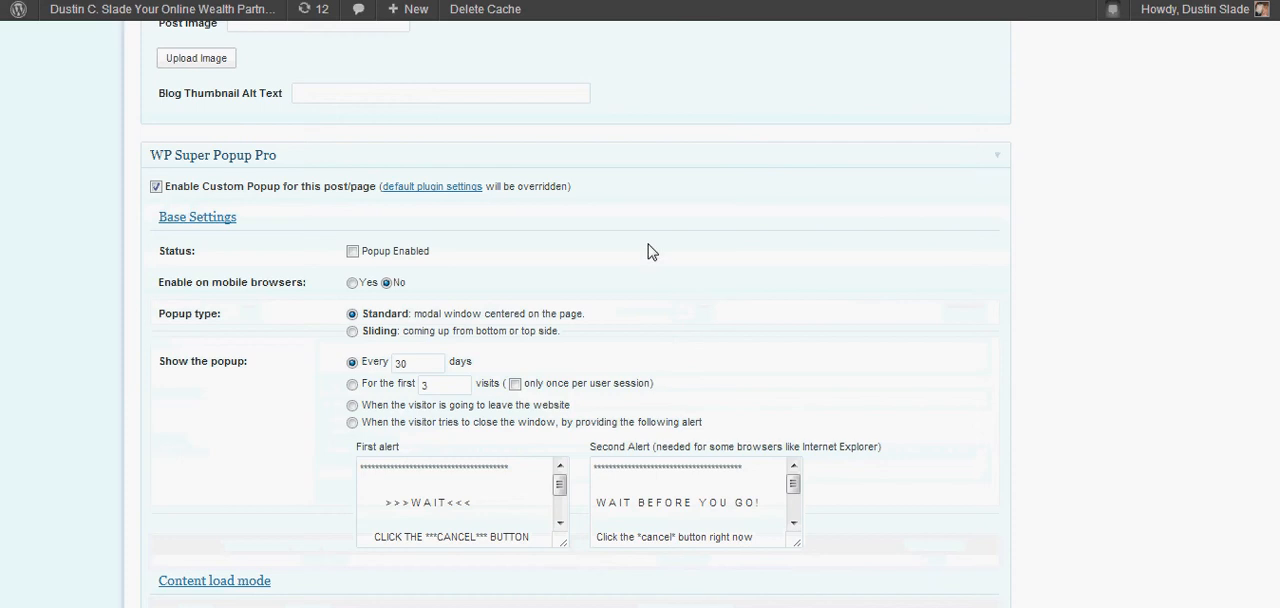
Review the post's custom popup settings through the visual effects, and switch the custom popup off and on again.
scroll(697, 251, down, 6)
scroll(697, 251, down, 15)
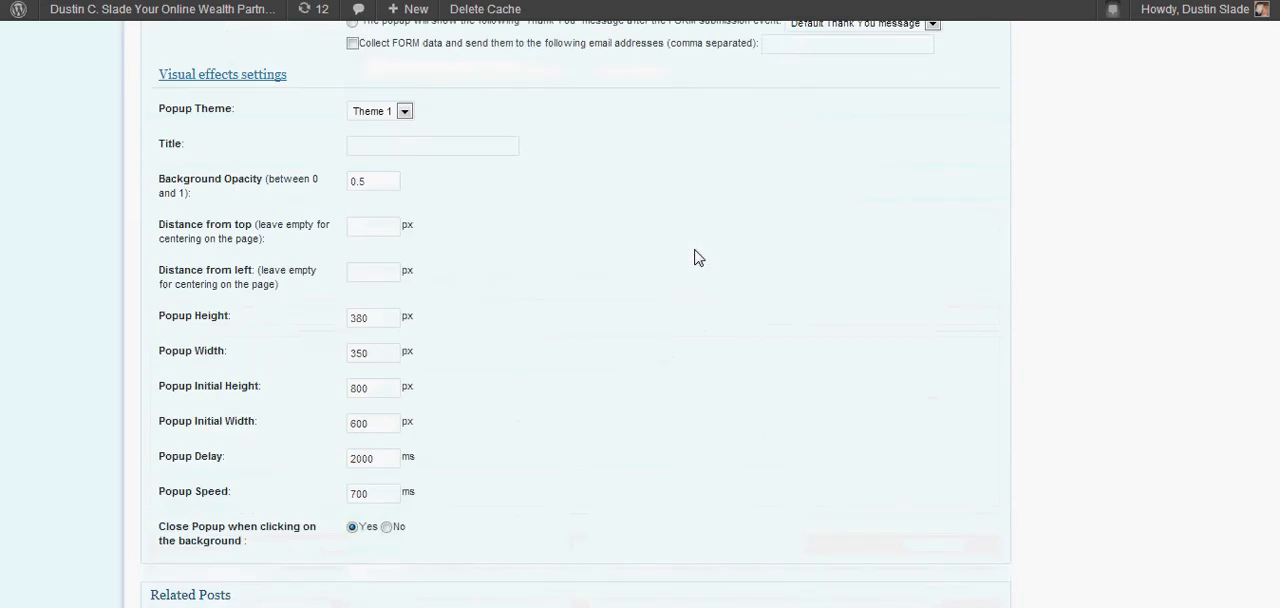
scroll(697, 257, up, 15)
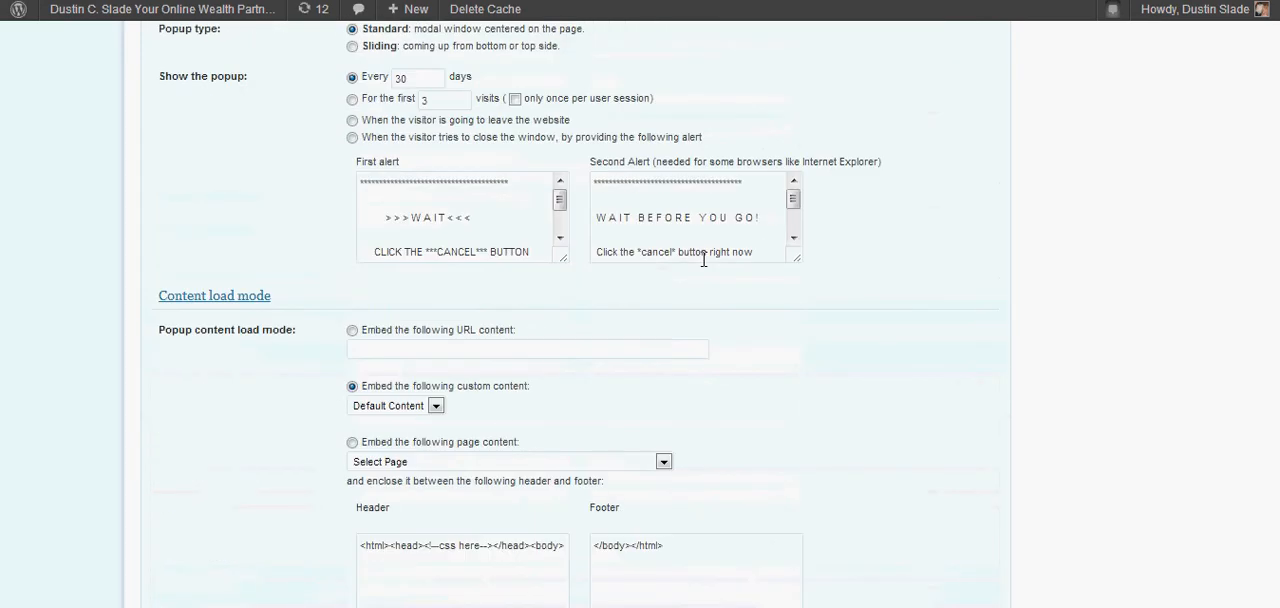
scroll(697, 258, up, 1)
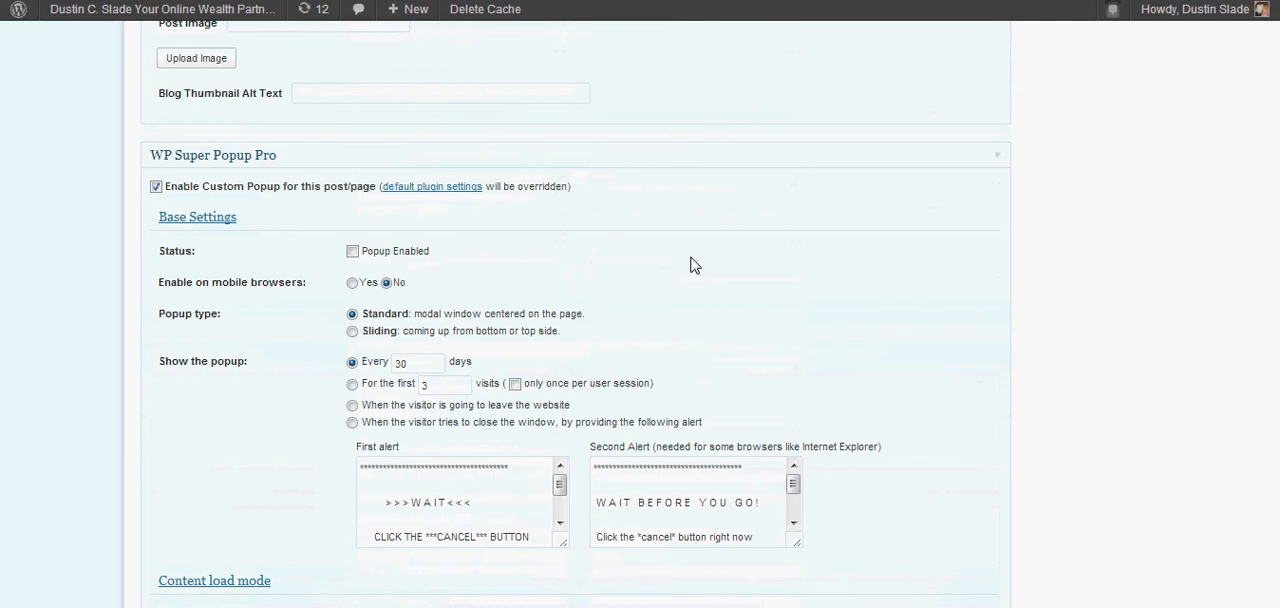
click(156, 186)
click(156, 187)
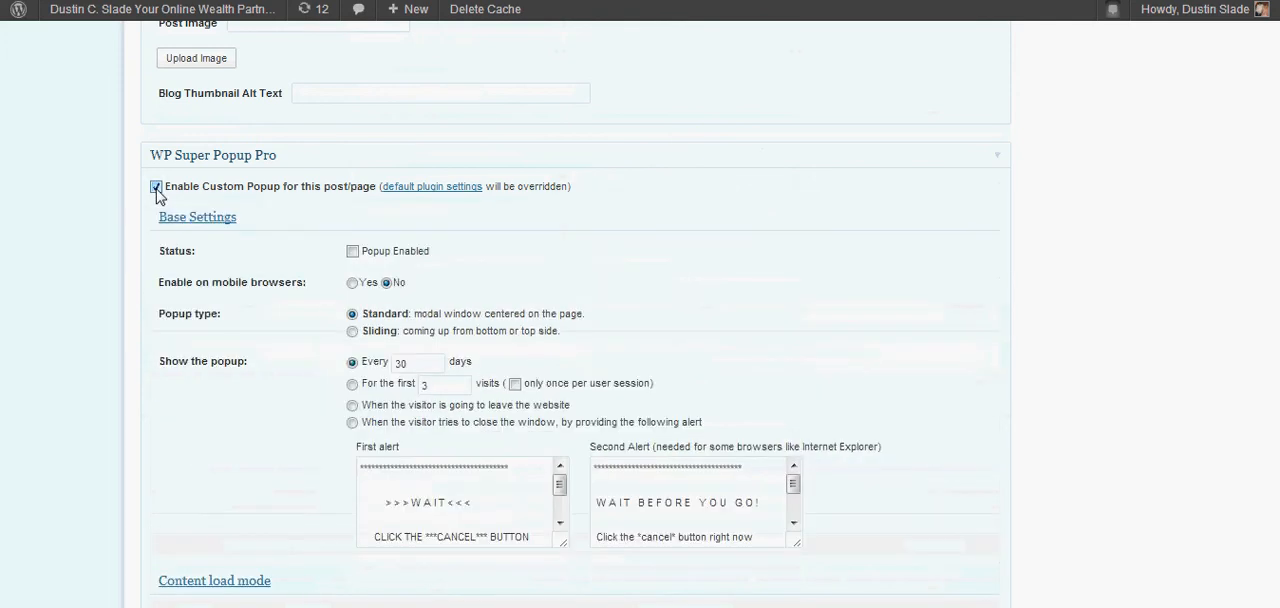
Enable the popup status for the post and show the popup for the first 3 visits.
click(353, 252)
scroll(697, 282, down, 2)
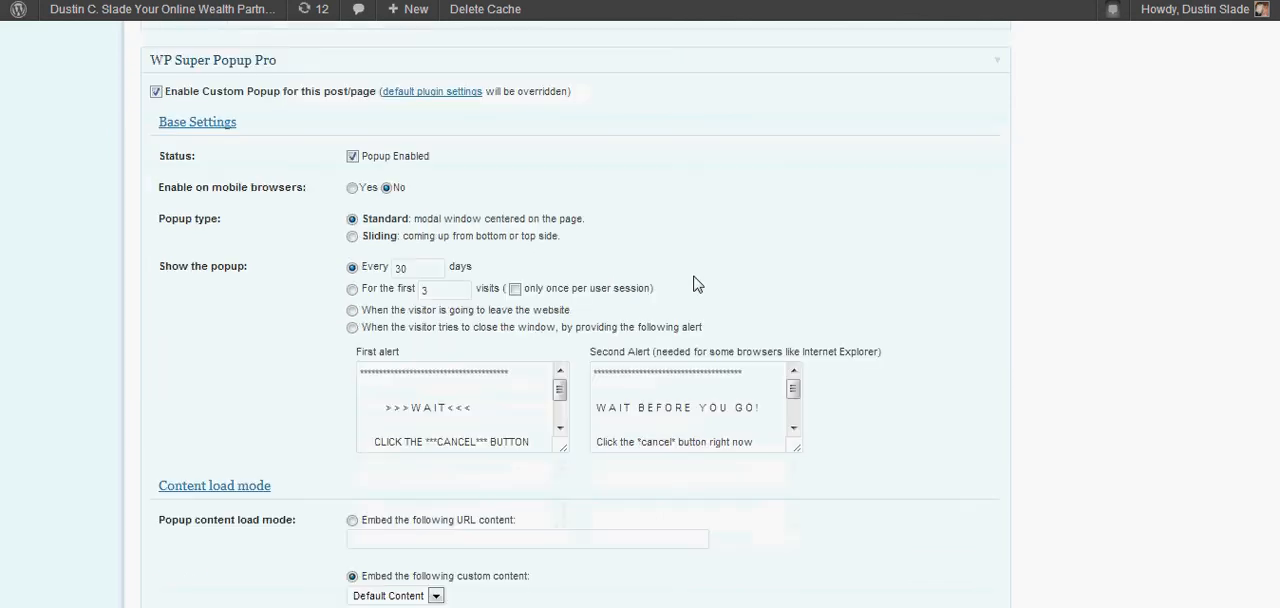
click(352, 290)
Set the popup content load mode to embed page content and check the list of available pages without choosing one.
scroll(745, 272, down, 2)
scroll(748, 278, down, 2)
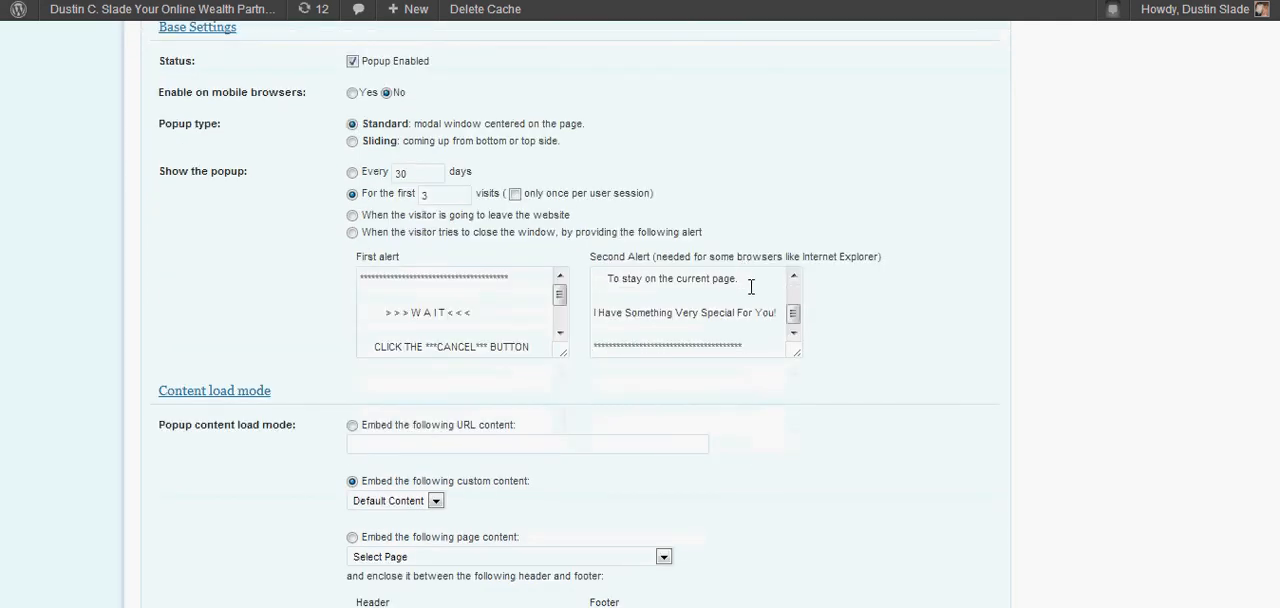
scroll(755, 300, down, 3)
scroll(752, 310, down, 1)
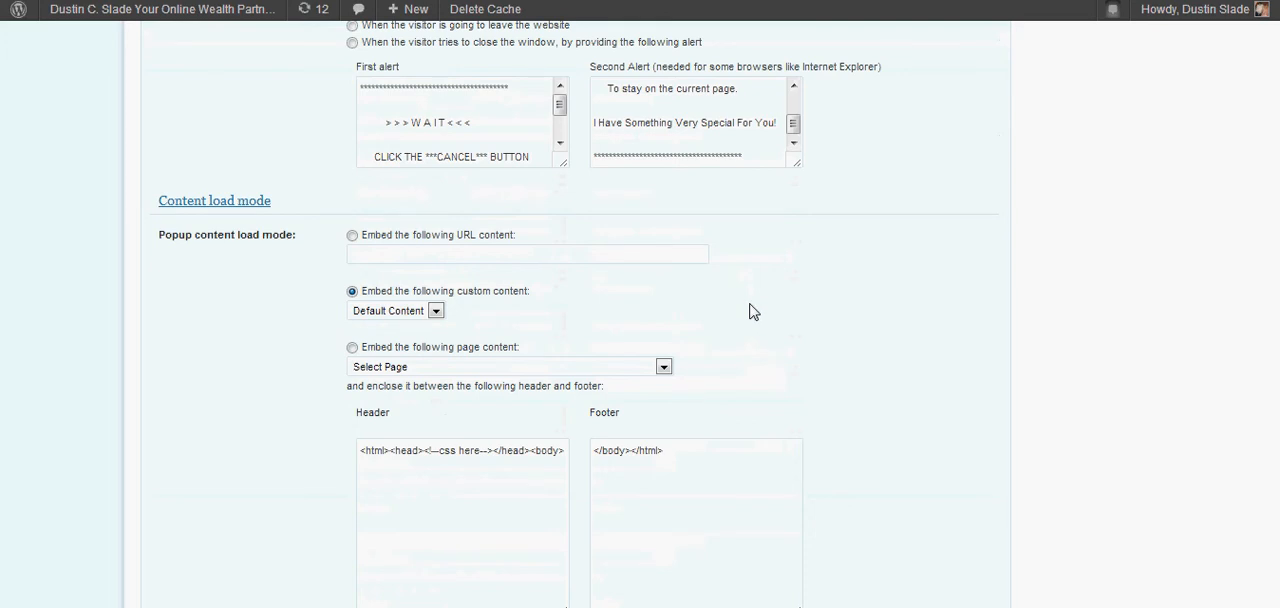
scroll(753, 312, down, 2)
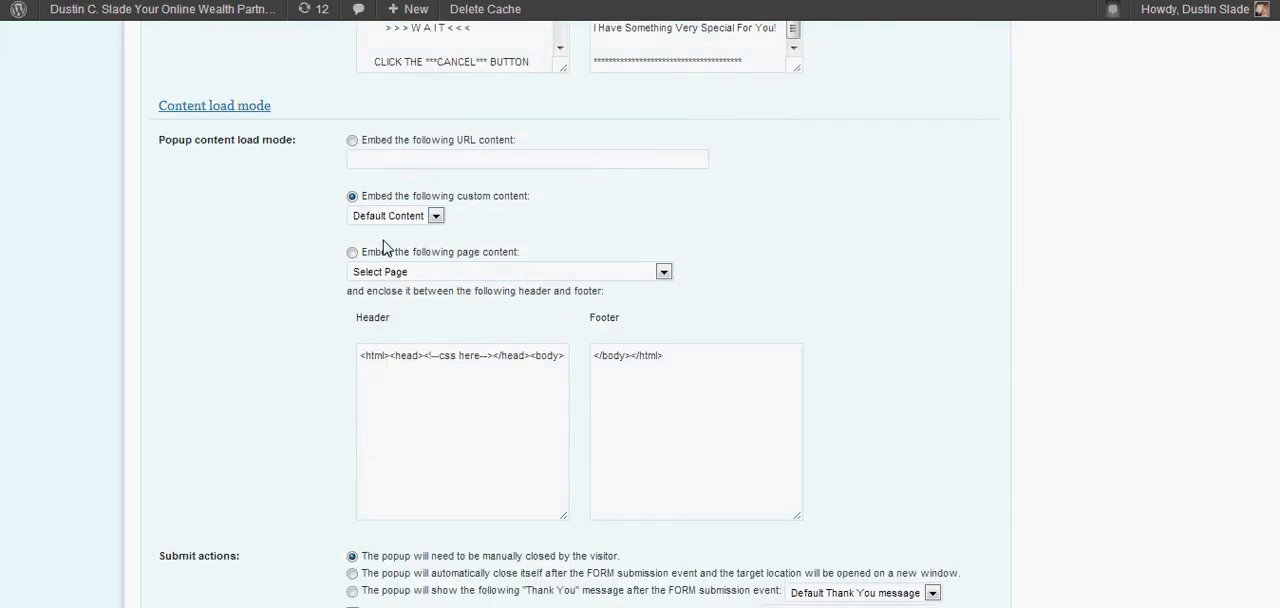
click(352, 140)
click(351, 197)
click(352, 253)
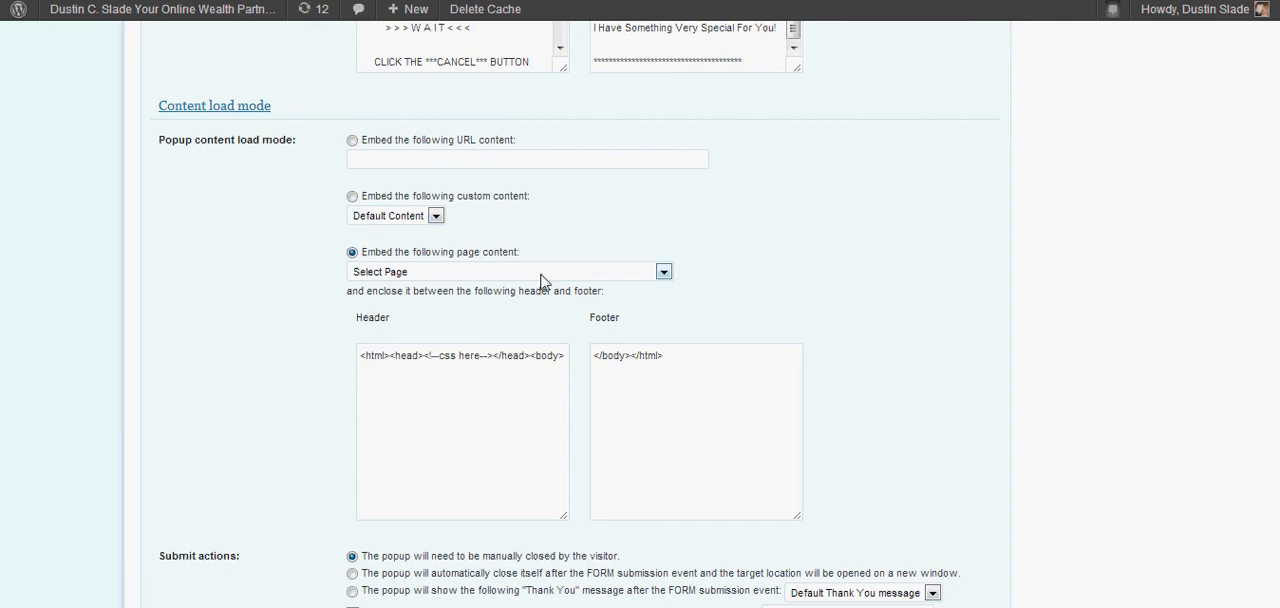
click(664, 272)
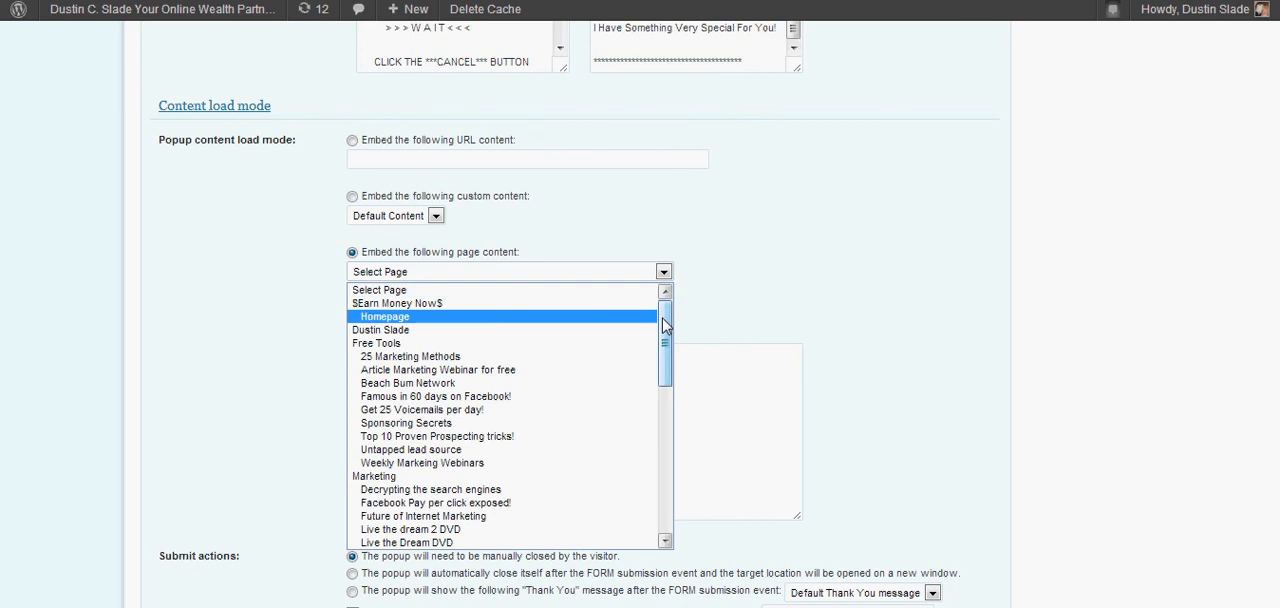
mouse_move(664, 325)
mouse_down()
mouse_move(661, 430)
mouse_move(651, 321)
mouse_up()
click(711, 240)
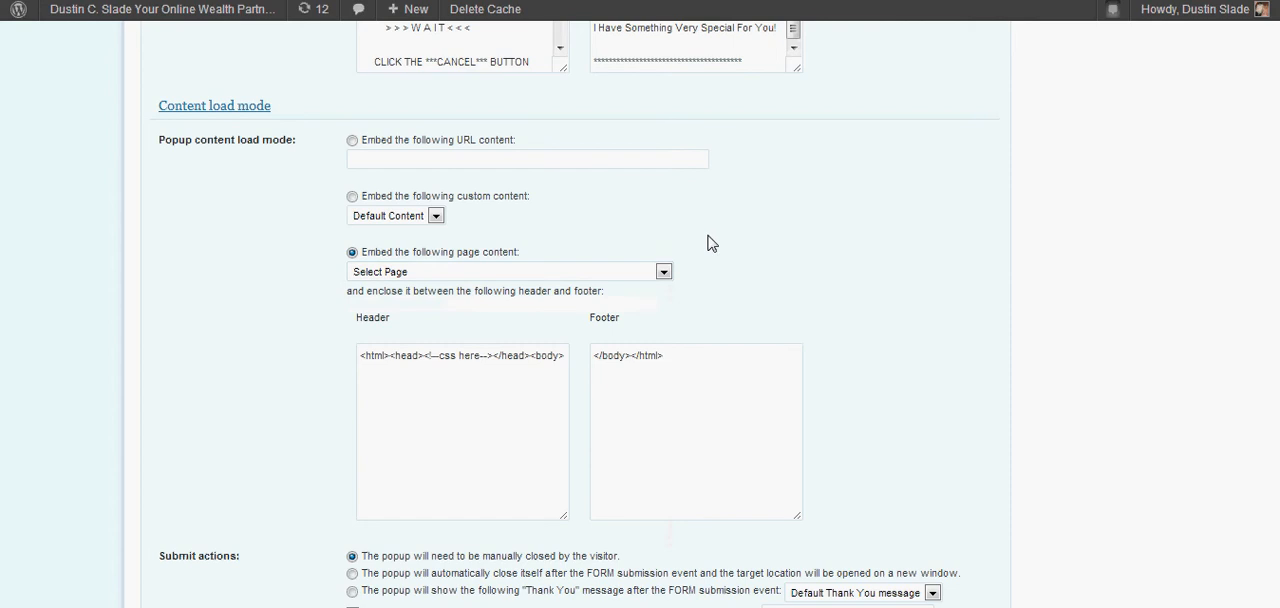
Set the submit action to close the popup automatically after form submission and open the target location in a new window.
scroll(715, 255, down, 3)
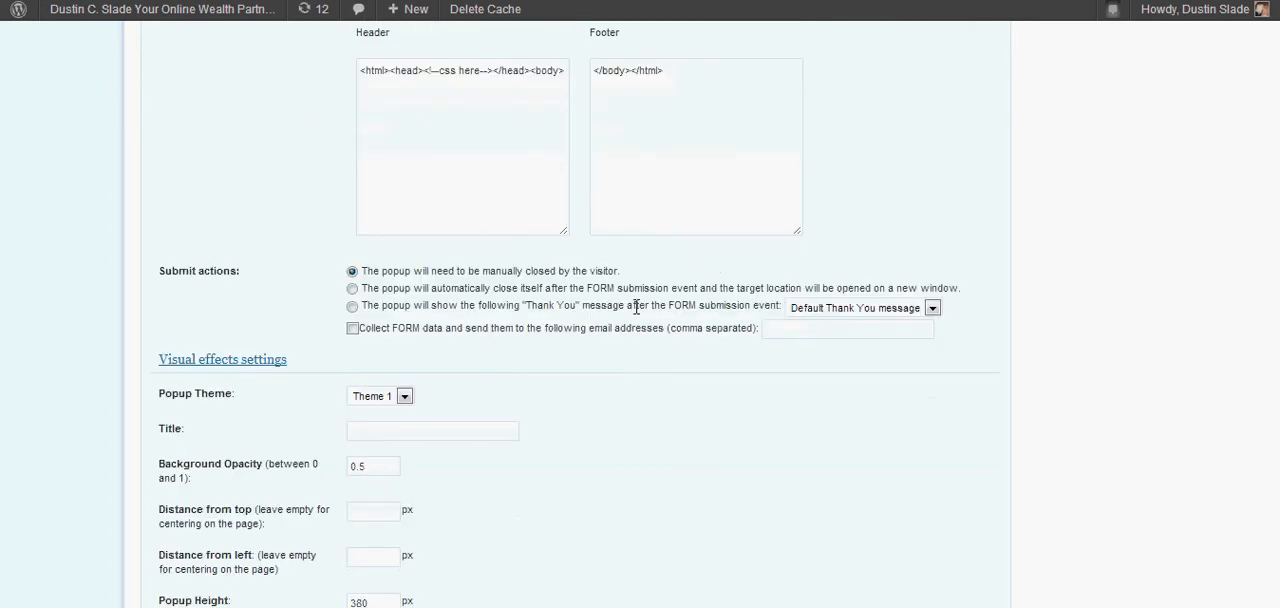
click(352, 289)
scroll(686, 372, down, 2)
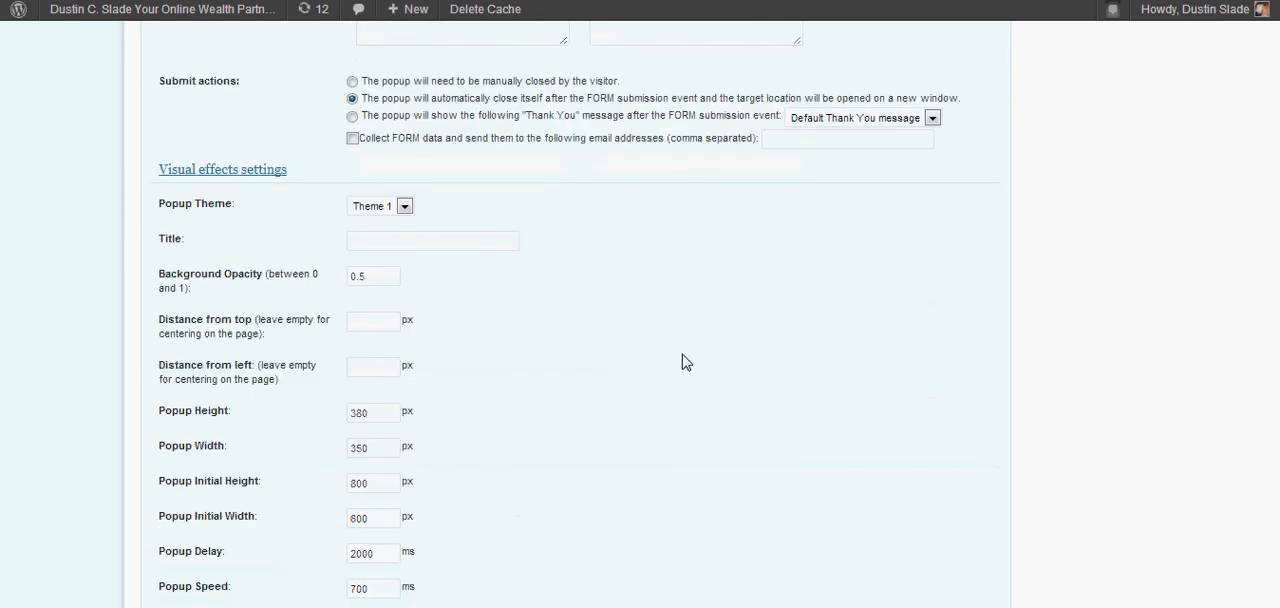
scroll(580, 228, up, 1)
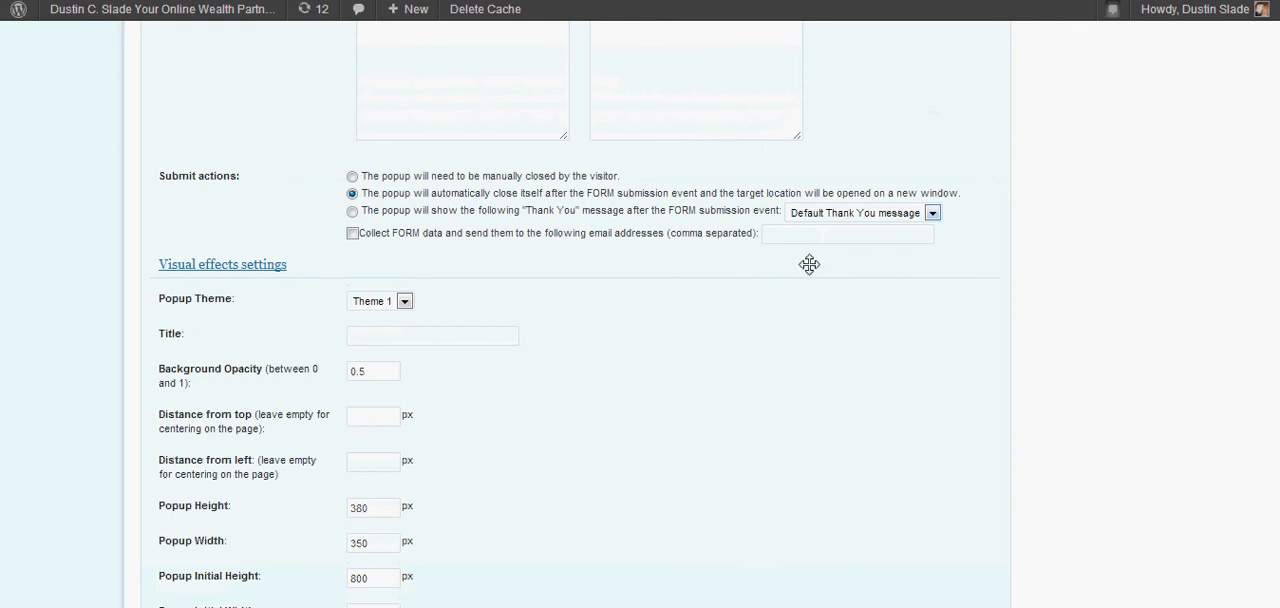
Examine the popup height and other visual effects values, and look back over the post's content and submit settings.
scroll(590, 280, down, 3)
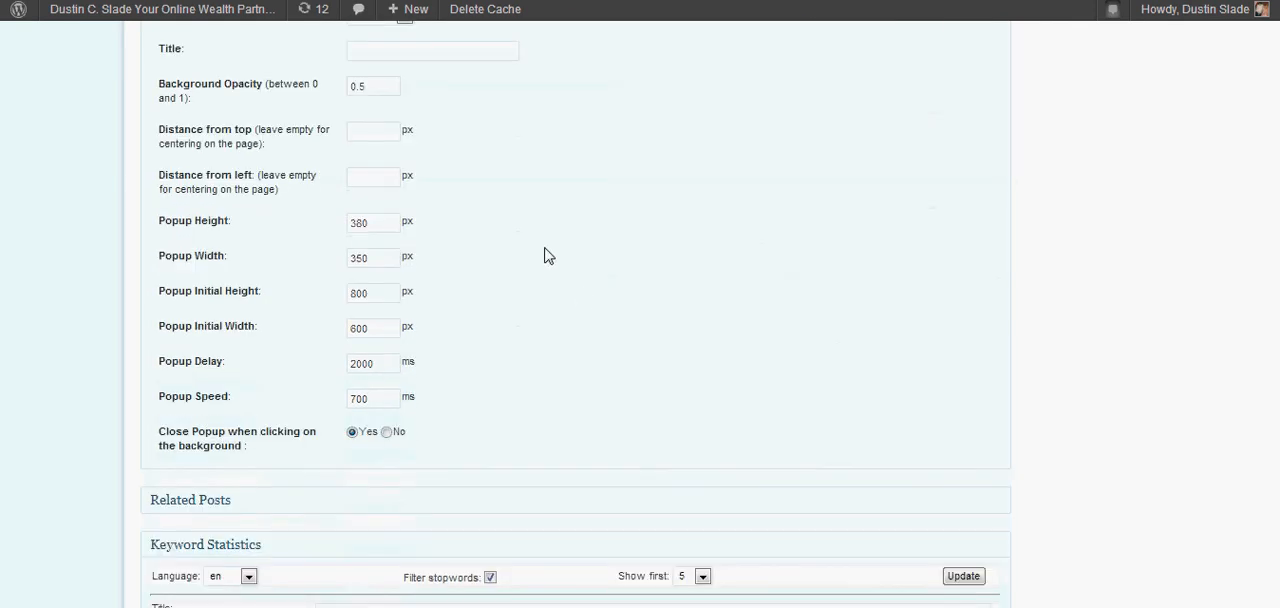
drag(391, 230, 329, 233)
scroll(635, 260, down, 3)
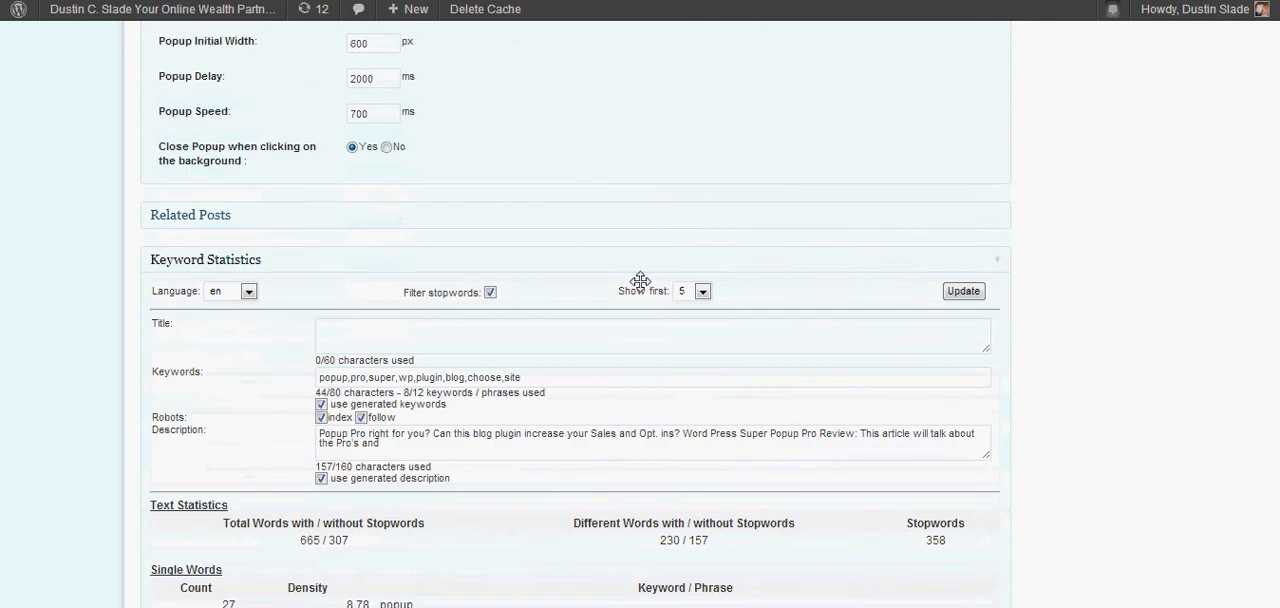
scroll(640, 280, up, 10)
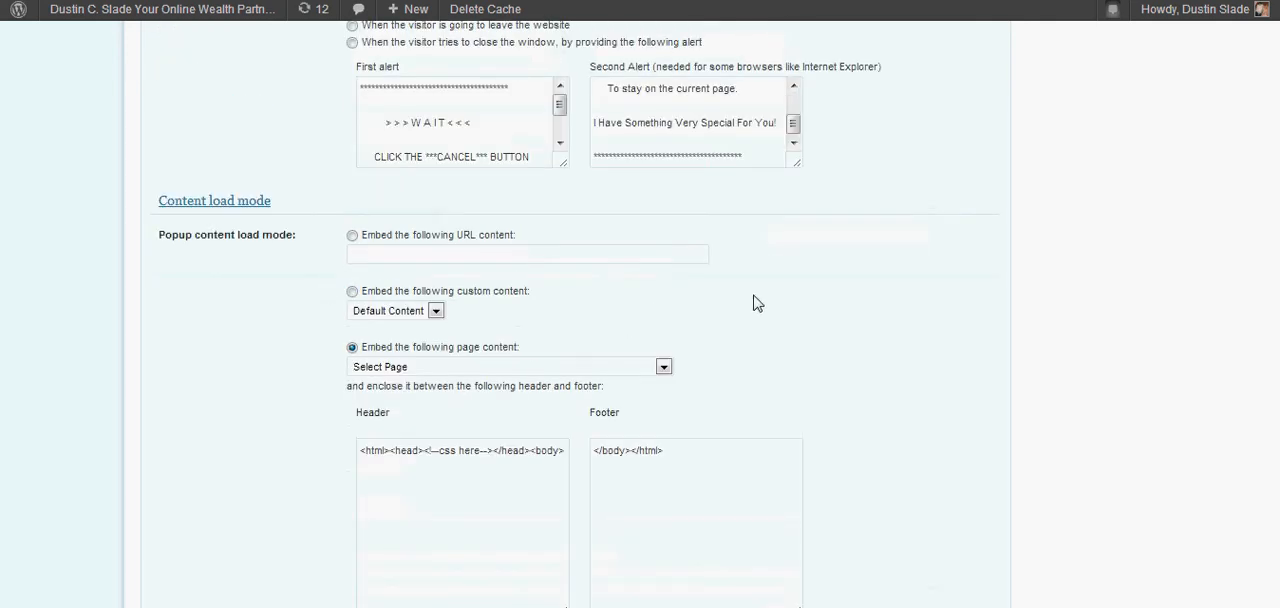
scroll(760, 308, down, 5)
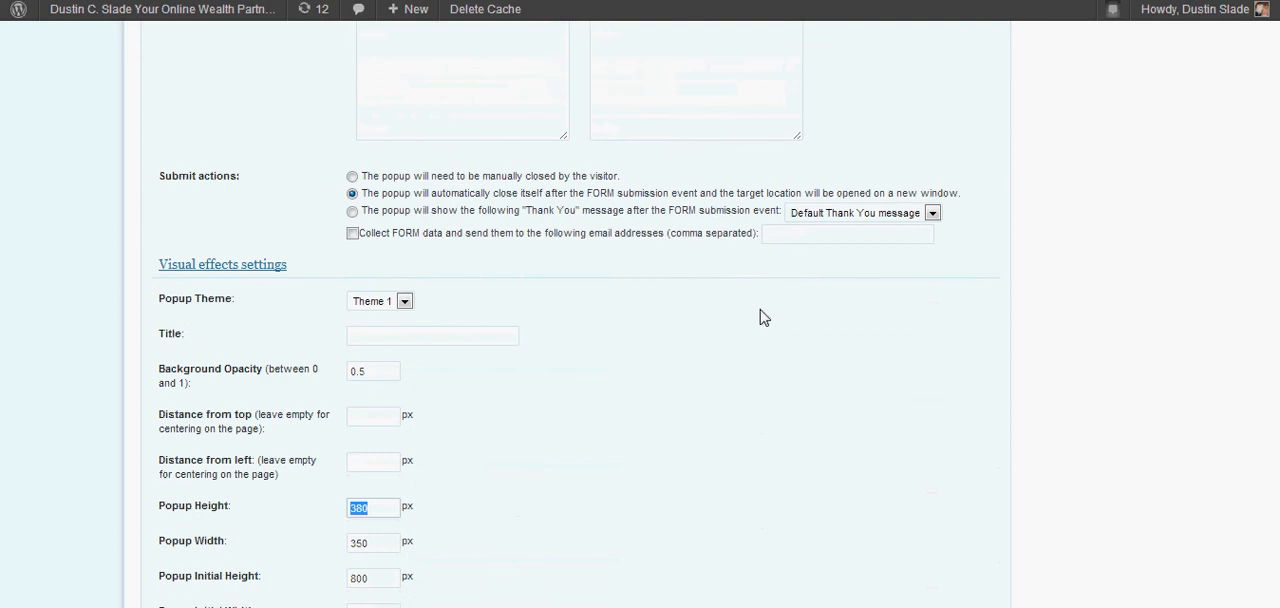
scroll(760, 316, down, 12)
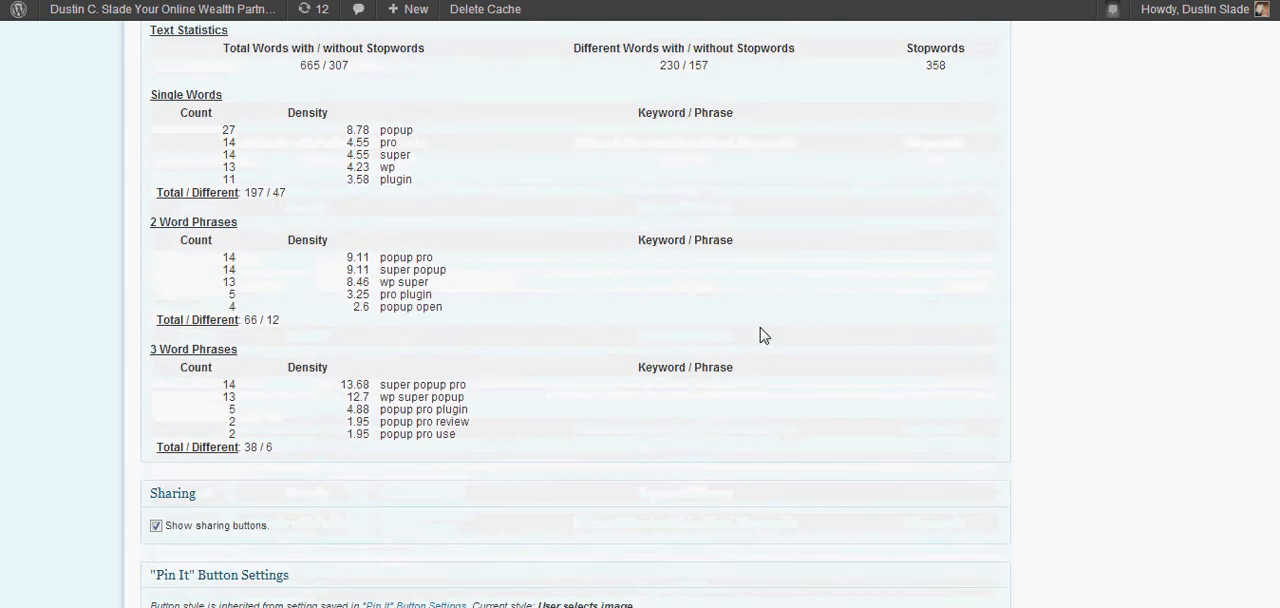
scroll(760, 336, up, 5)
scroll(767, 337, up, 2)
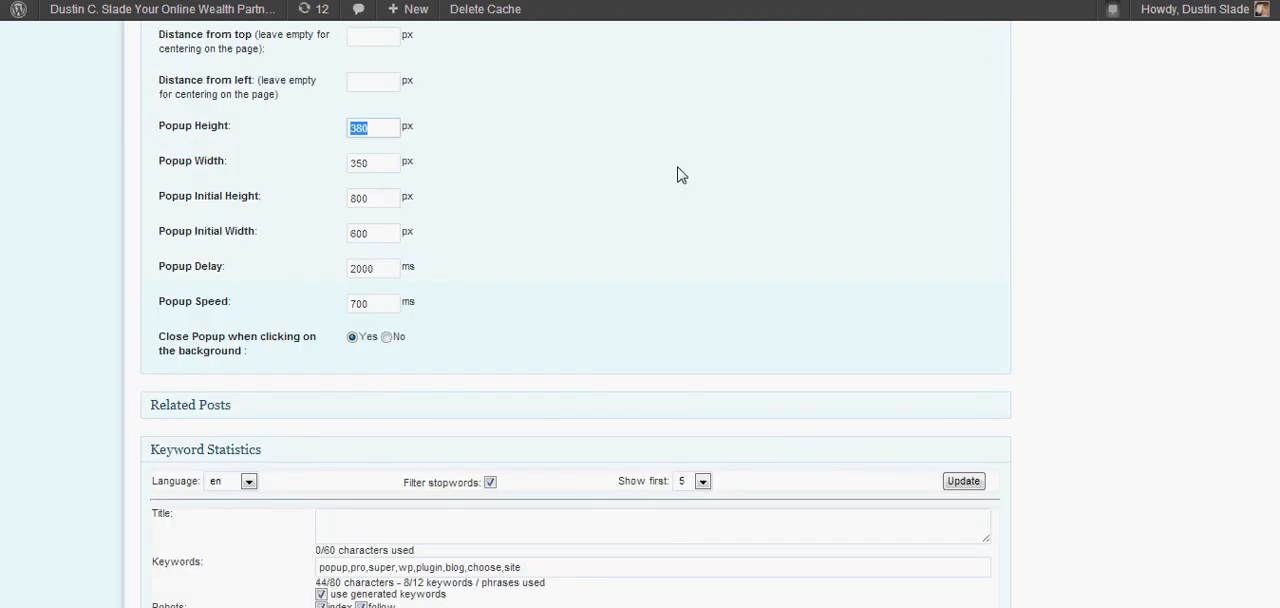
scroll(677, 174, up, 2)
scroll(1186, 200, up, 15)
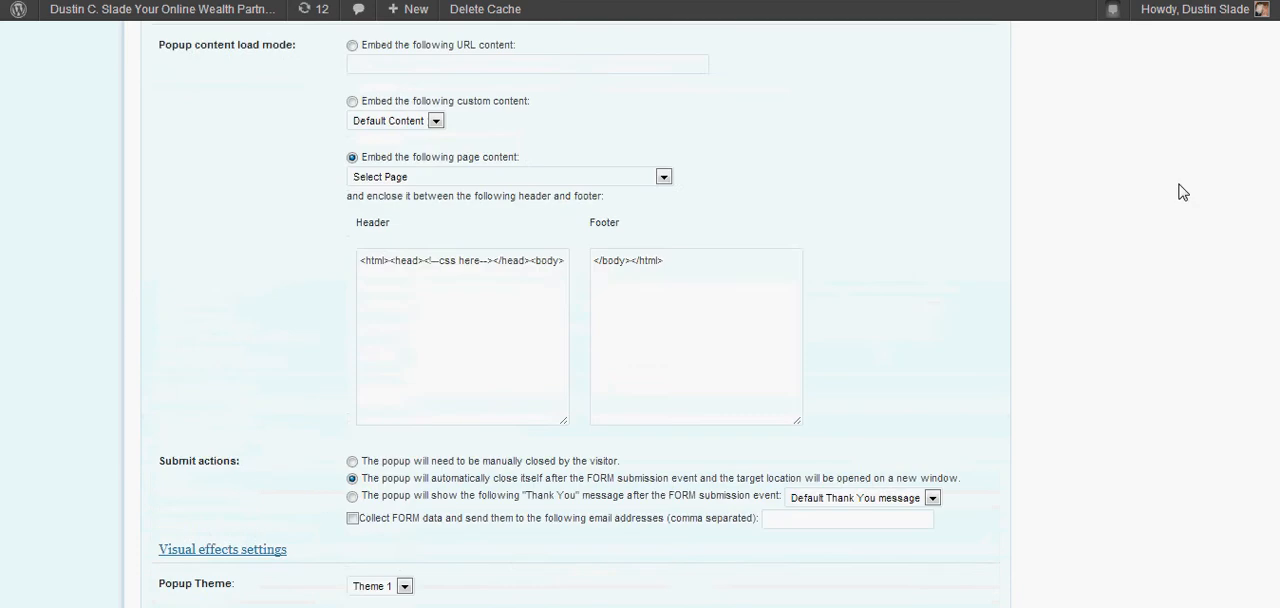
scroll(1192, 190, up, 15)
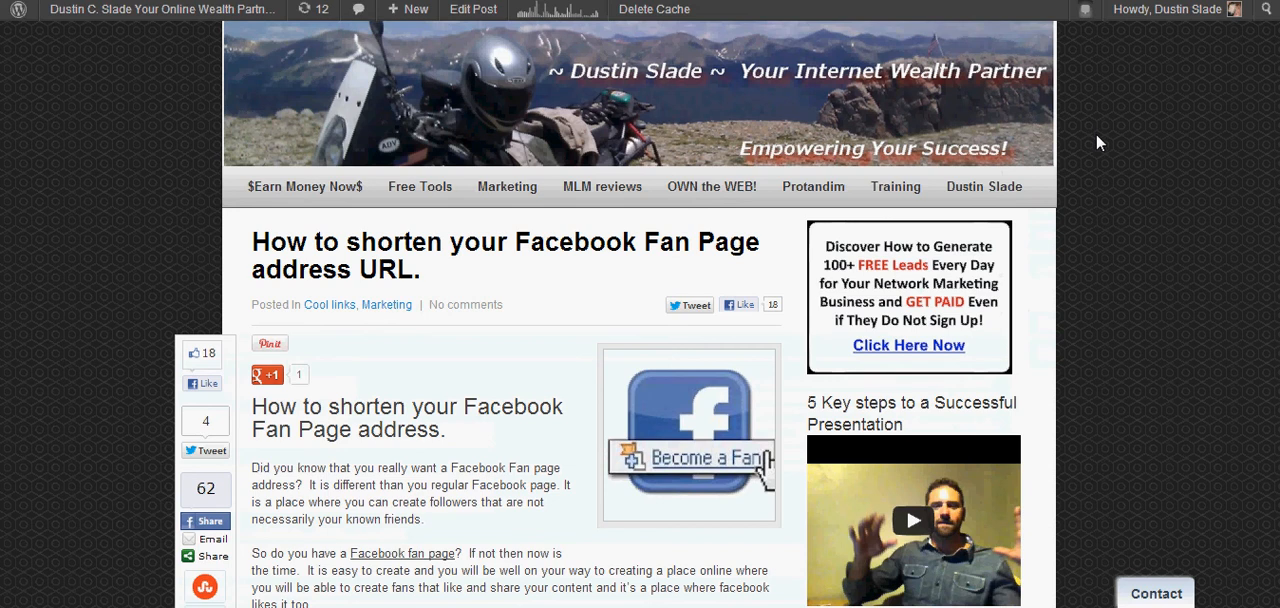
Look over the published post "How to shorten your Facebook Fan Page address URL." on the blog.
scroll(1096, 140, down, 1)
scroll(1099, 144, up, 1)
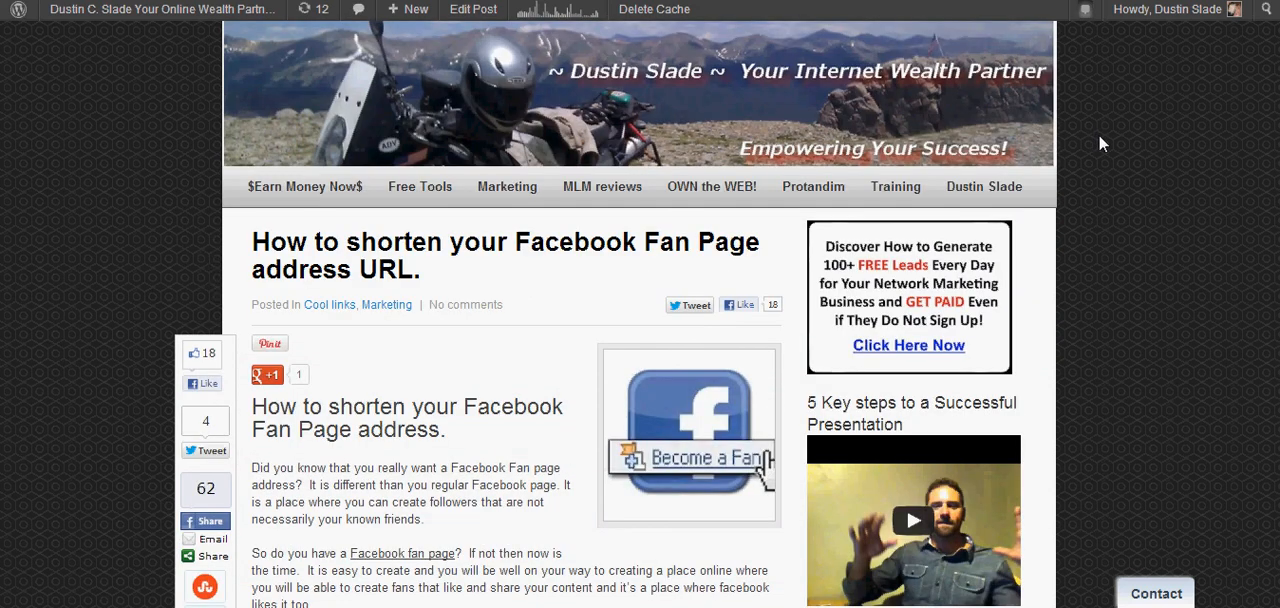